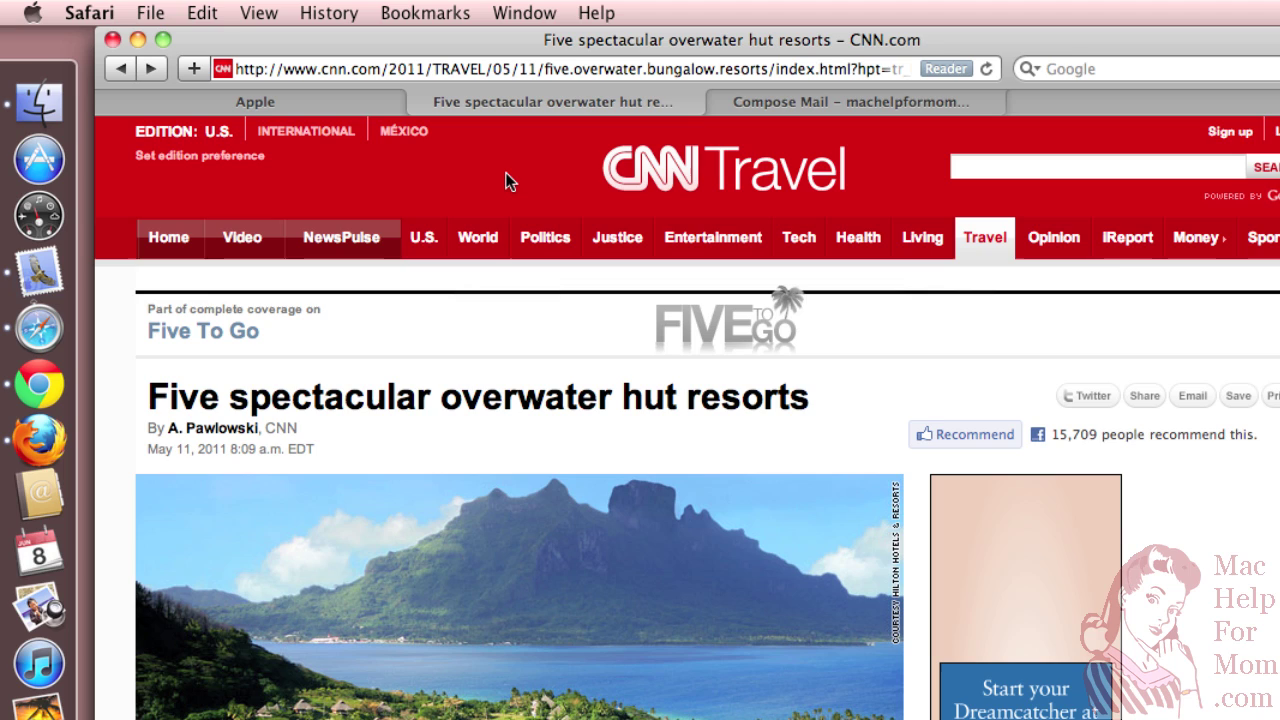
Step: Copy the CNN overwater hut resorts article's full URL from Safari's address bar
{"action": "left_click", "coordinate": [506, 175]}
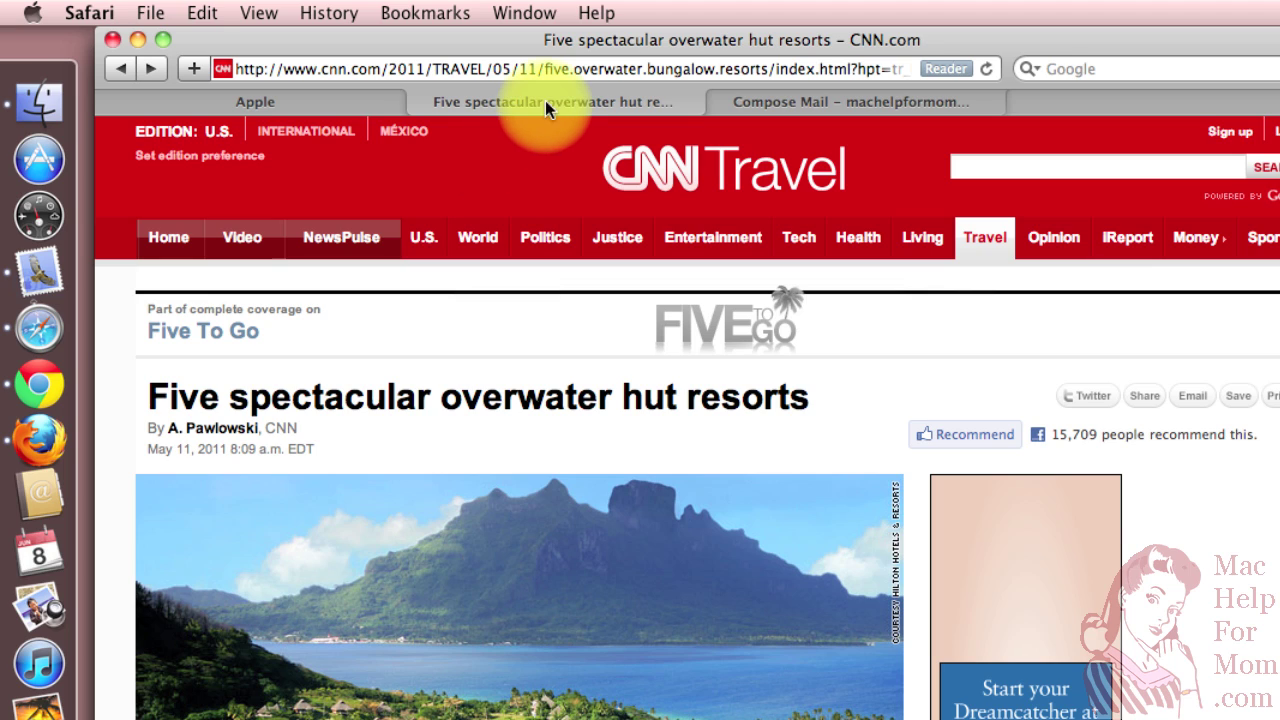
{"action": "left_click", "coordinate": [566, 74]}
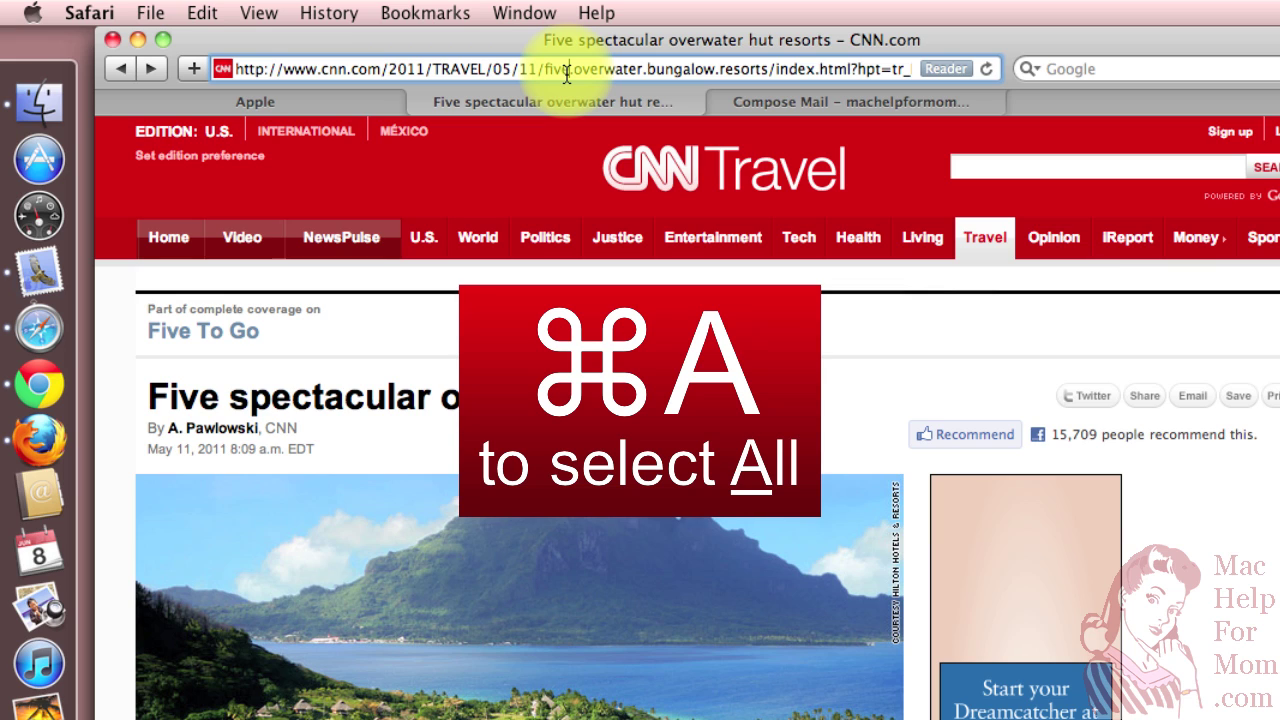
{"action": "key", "text": "super+a"}
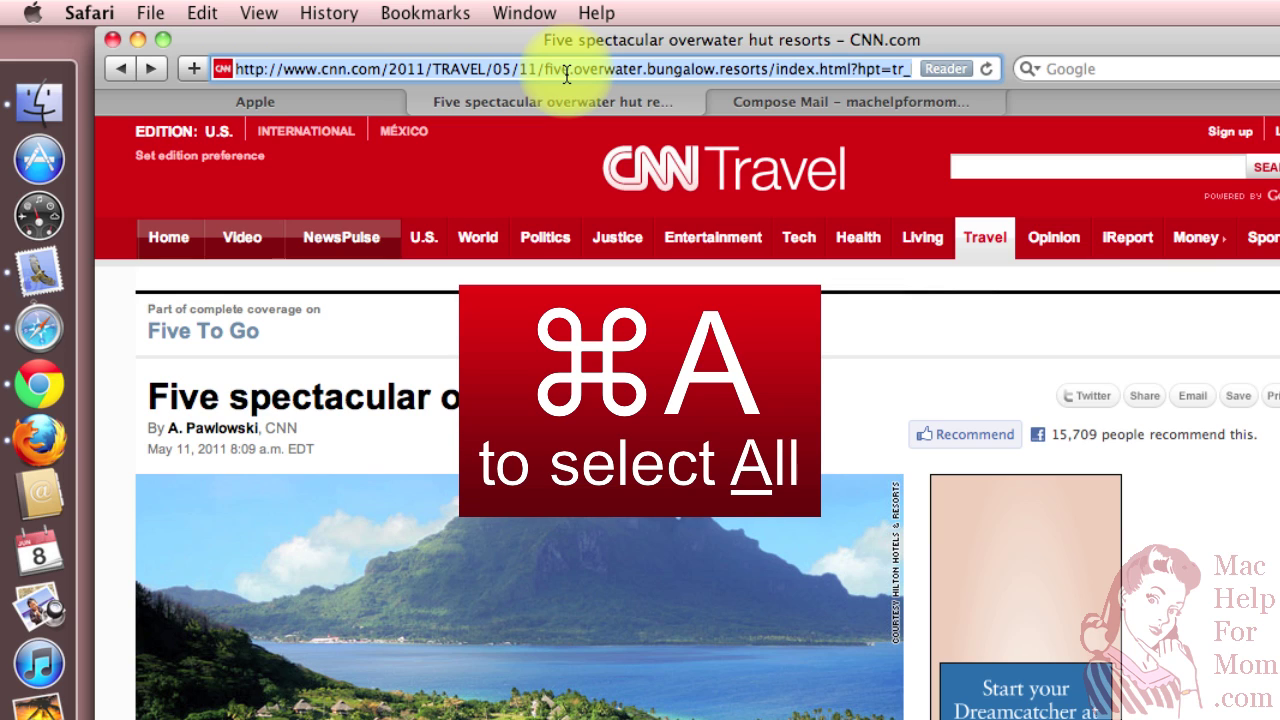
{"action": "key", "text": "super+c"}
{"action": "key", "text": "super+c"}
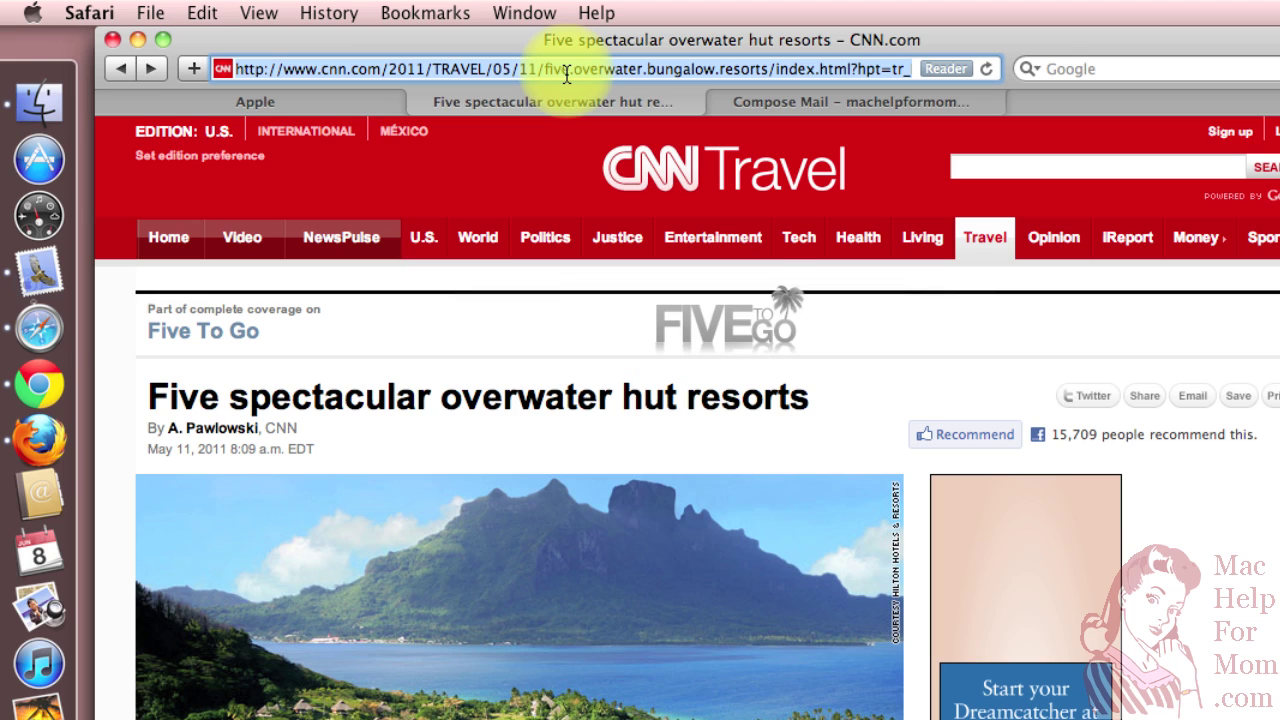
Step: Paste the article URL into a new Mail message, then close it, answering the save prompt
{"action": "left_click", "coordinate": [40, 270]}
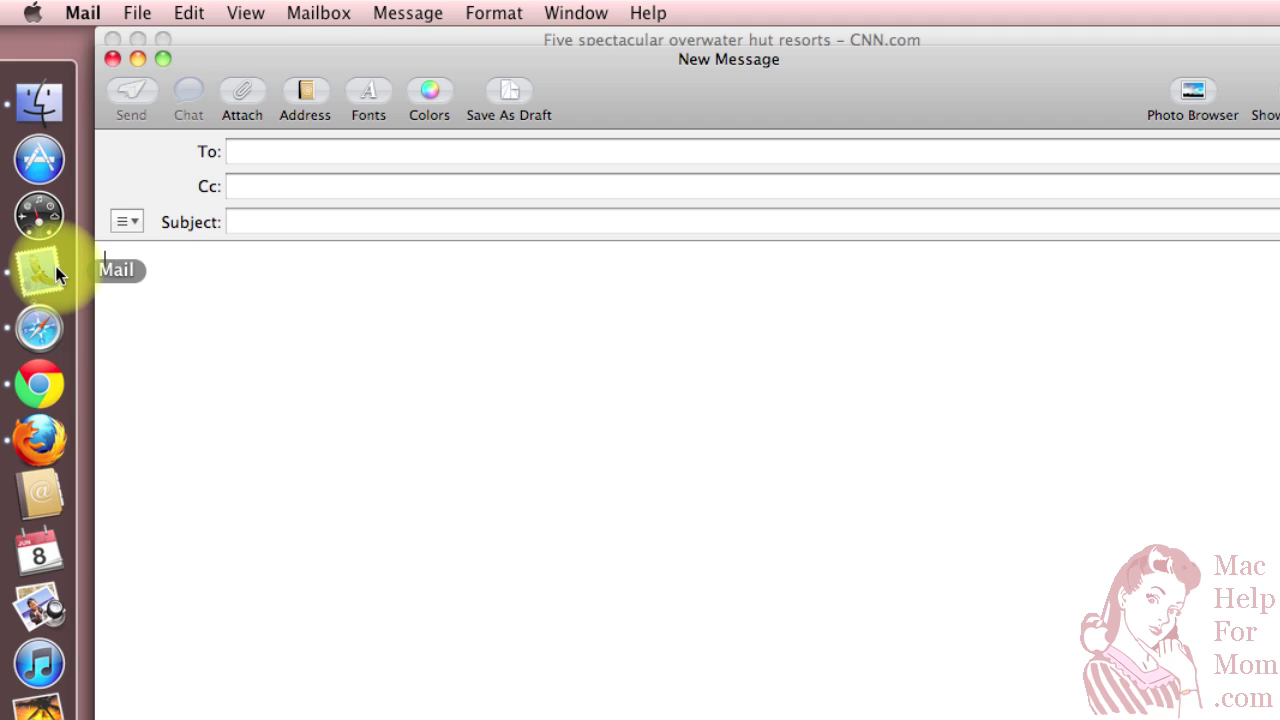
{"action": "left_click", "coordinate": [186, 276]}
{"action": "key", "text": "super+v"}
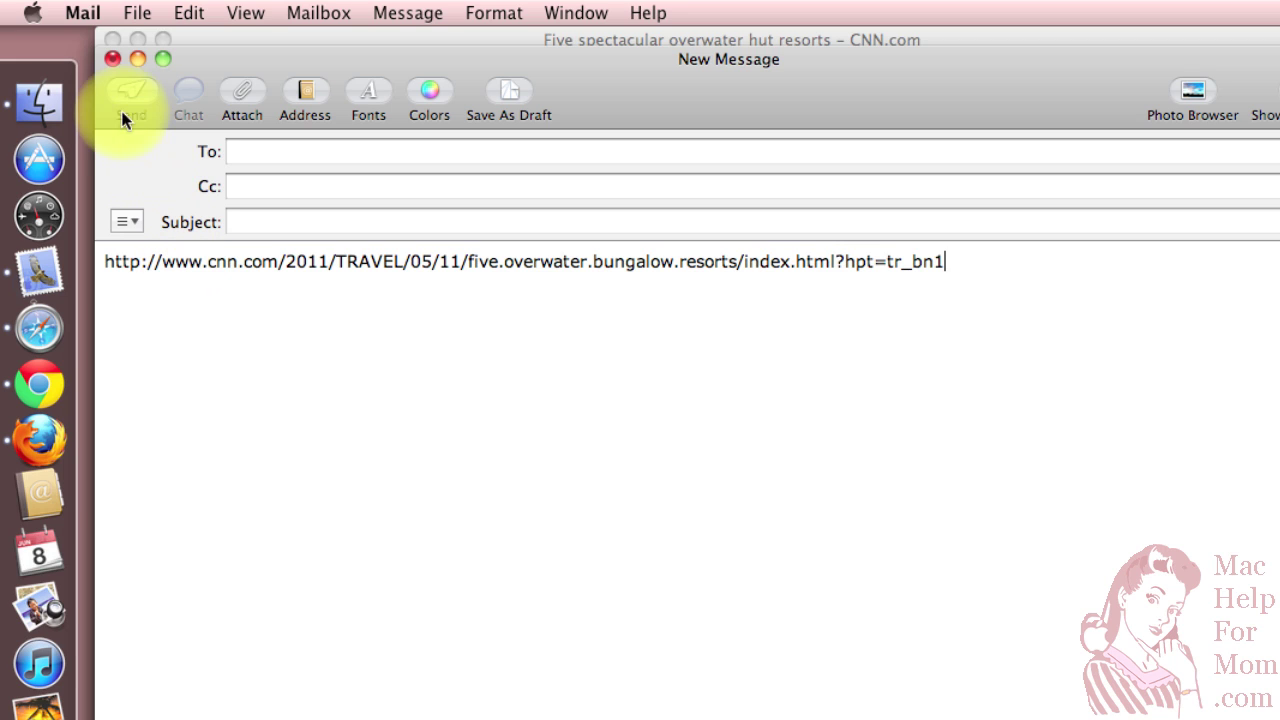
{"action": "left_click", "coordinate": [113, 60]}
{"action": "key", "text": "Return"}
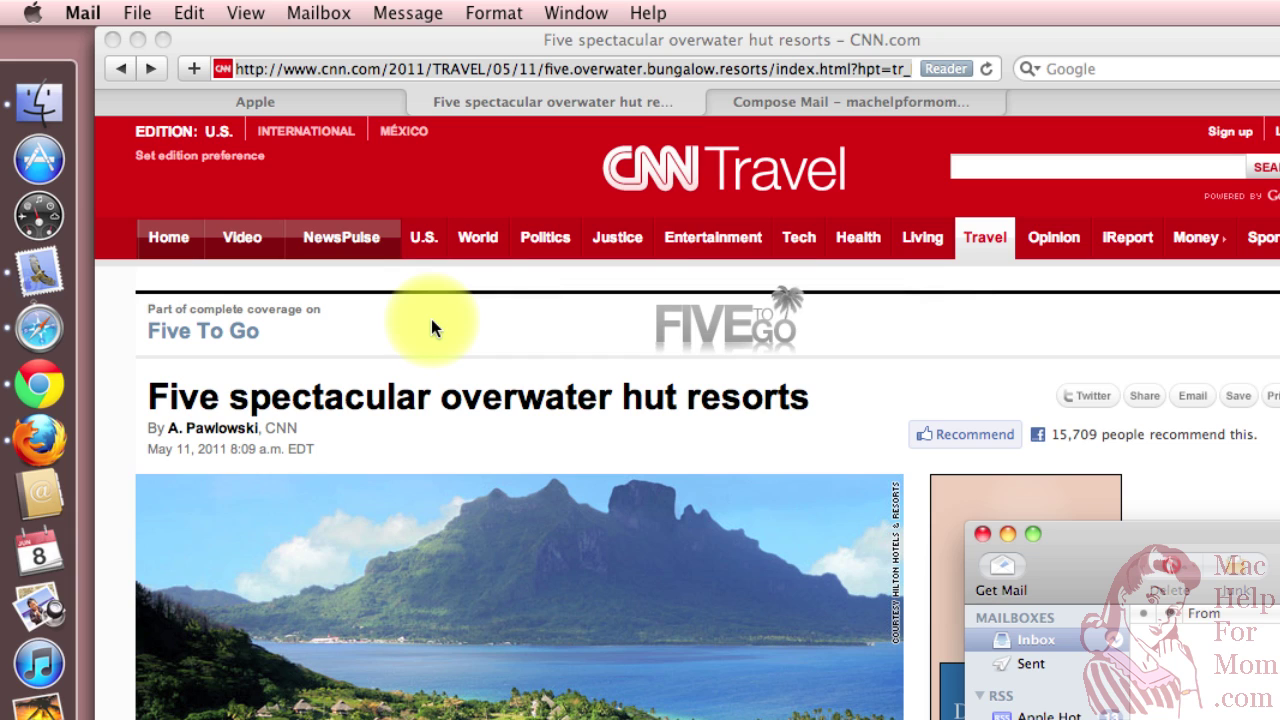
Step: Hide Mail and use Safari's File > Mail Link to This Page on the resorts article
{"action": "key", "text": "super+q"}
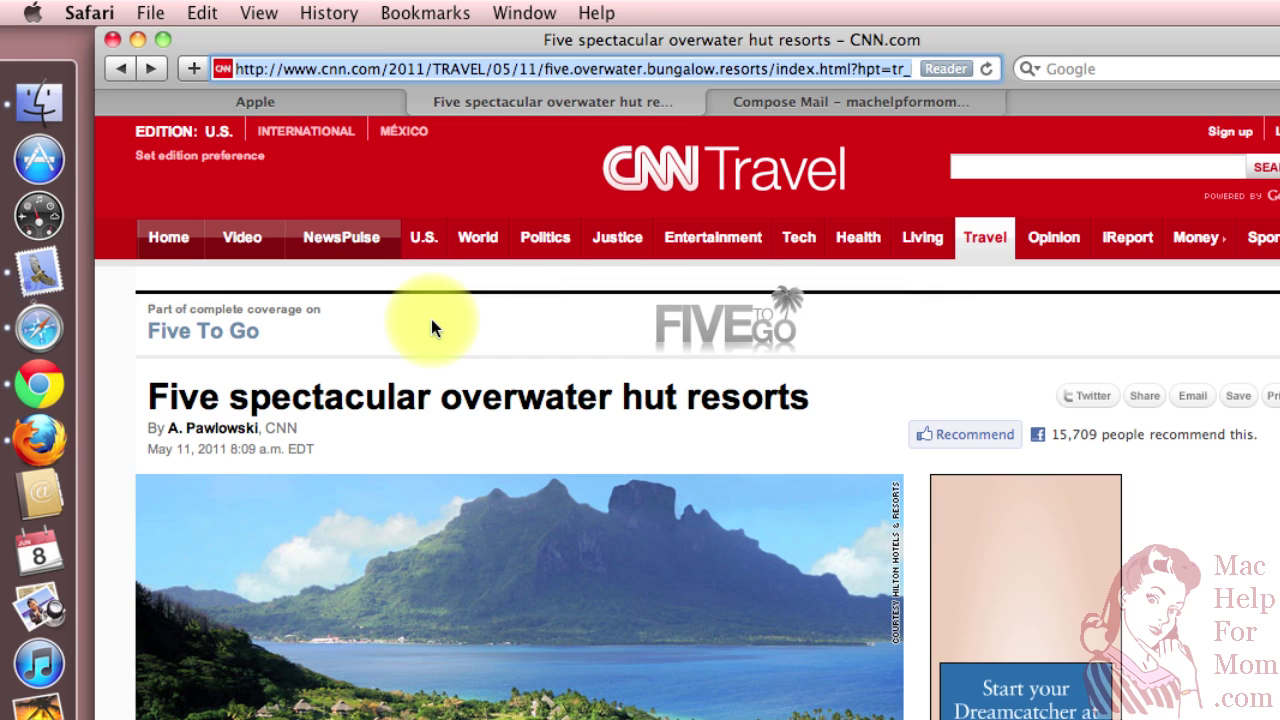
{"action": "left_click", "coordinate": [151, 14]}
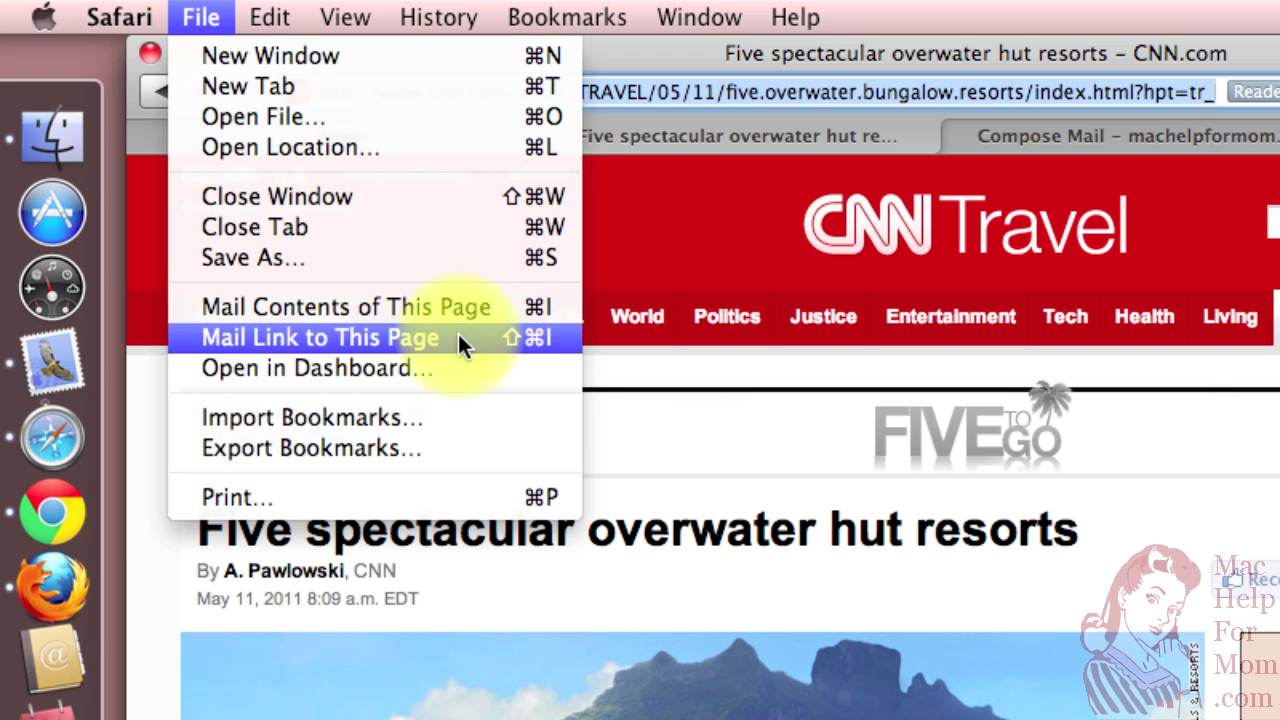
{"action": "left_click", "coordinate": [557, 333]}
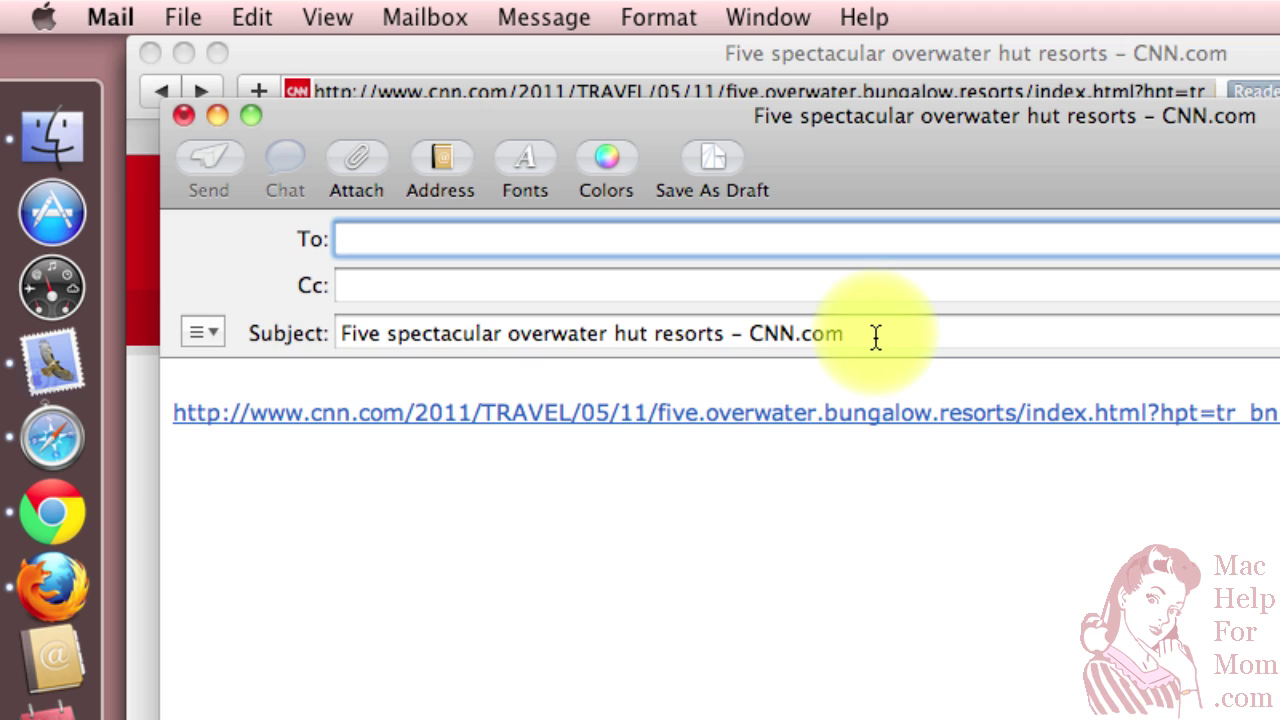
Step: Add the note 'Dad, maybe you should take Mom to one of these resorts!' above the link
{"action": "left_click", "coordinate": [449, 381]}
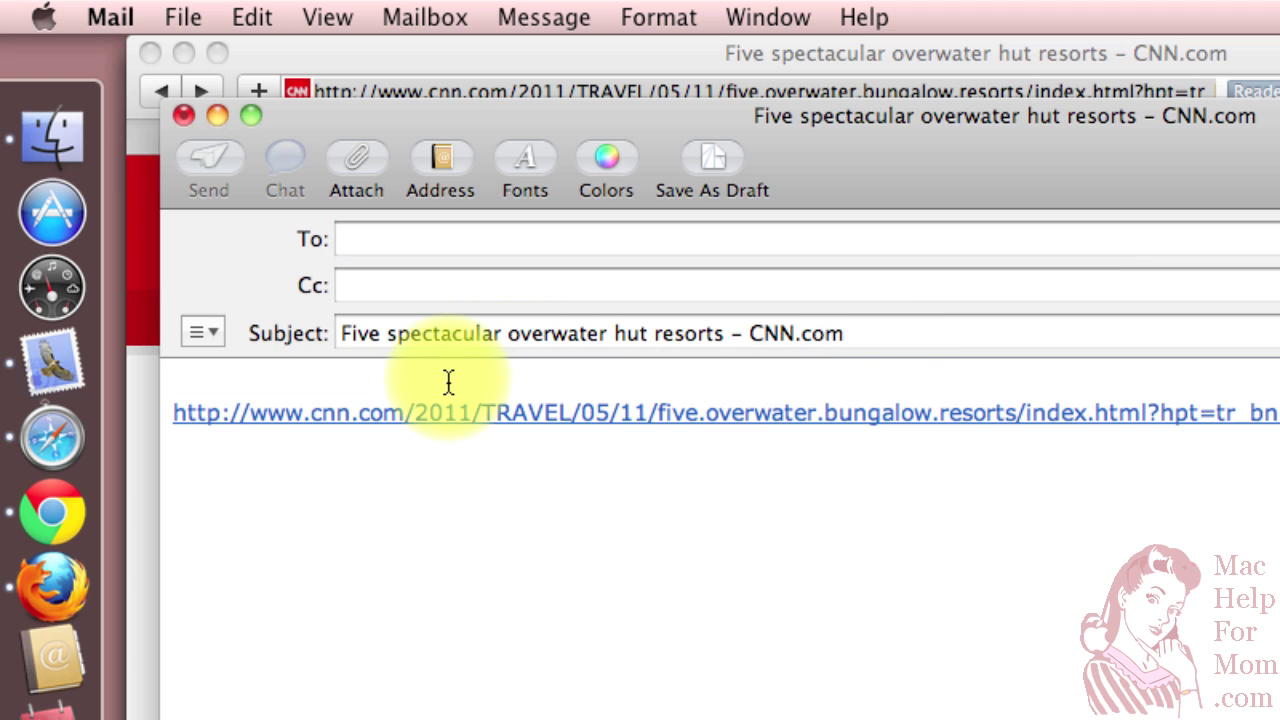
{"action": "type", "text": "Dad, mayb"}
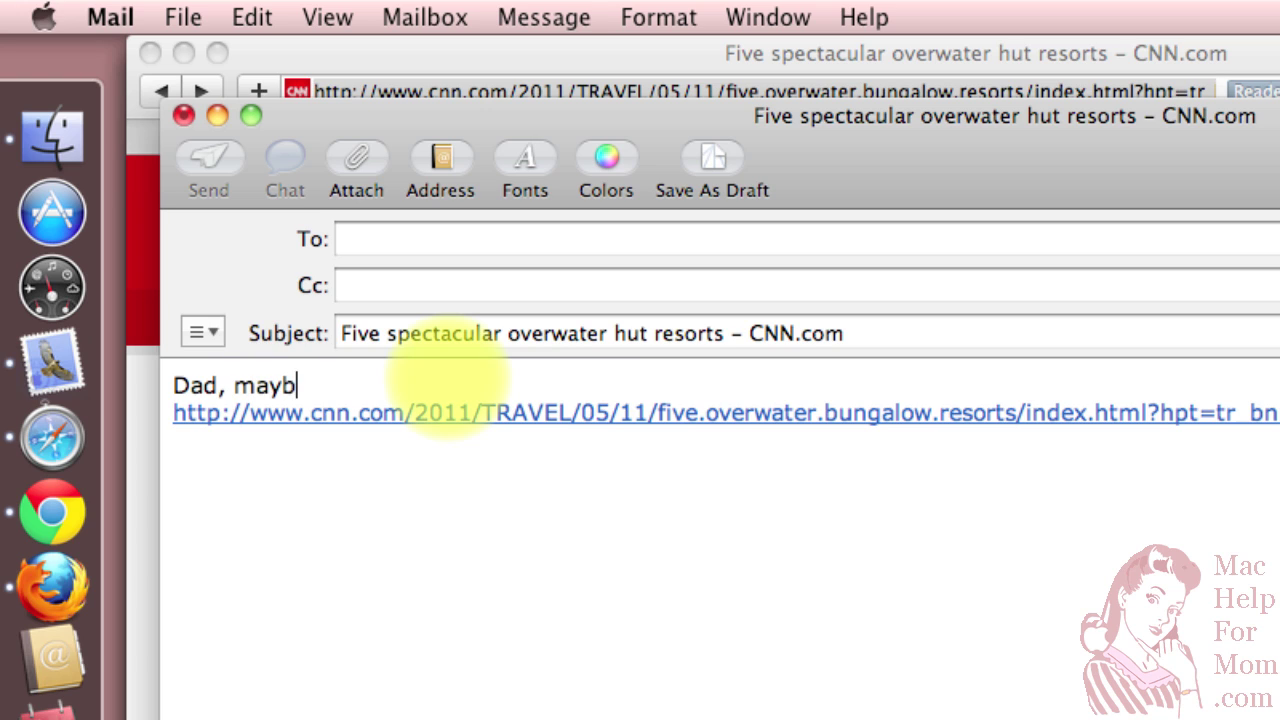
{"action": "type", "text": "e you should take"}
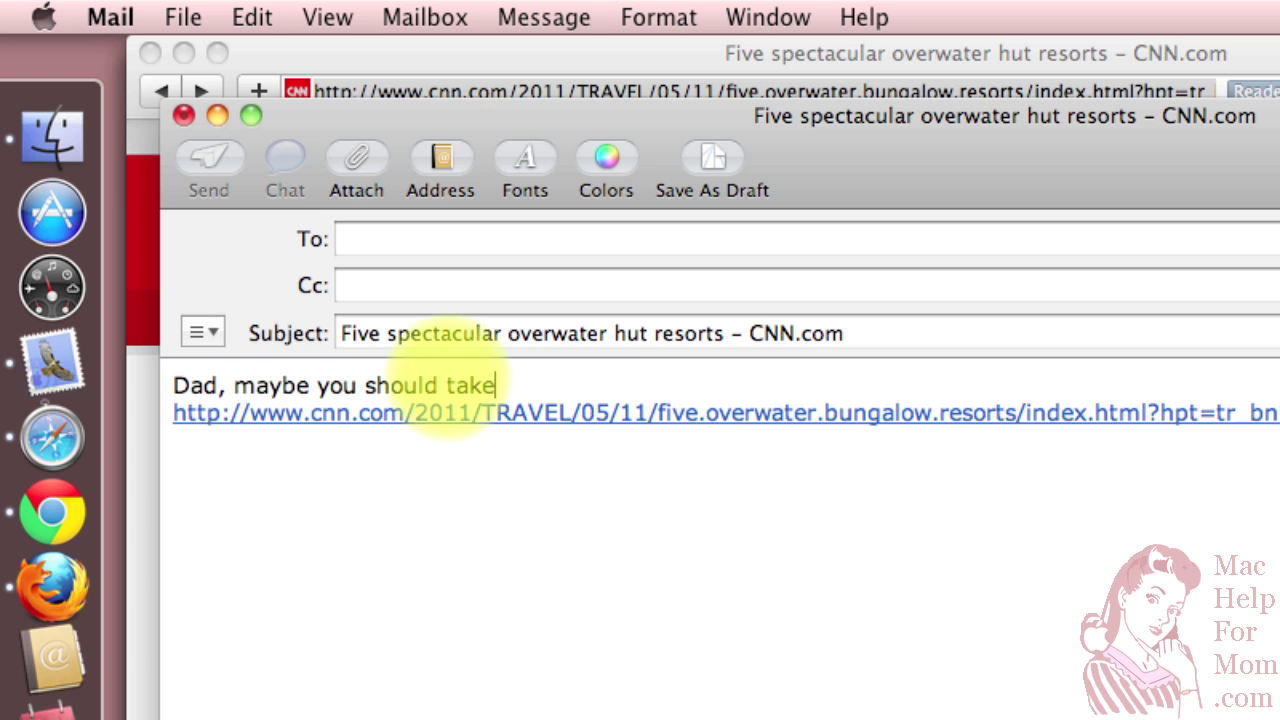
{"action": "type", "text": " Mom to one of t"}
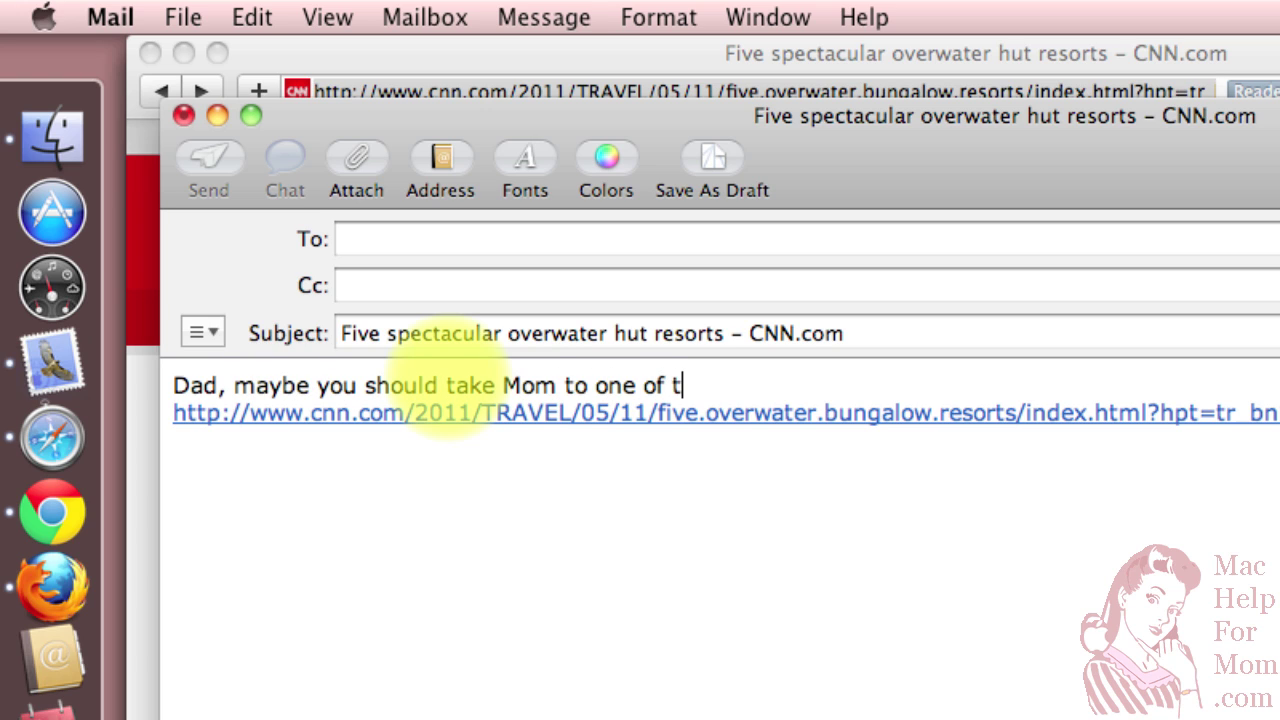
{"action": "type", "text": "hese resort http://www.cnn.com/2011/TRAVEL/05/11/five"}
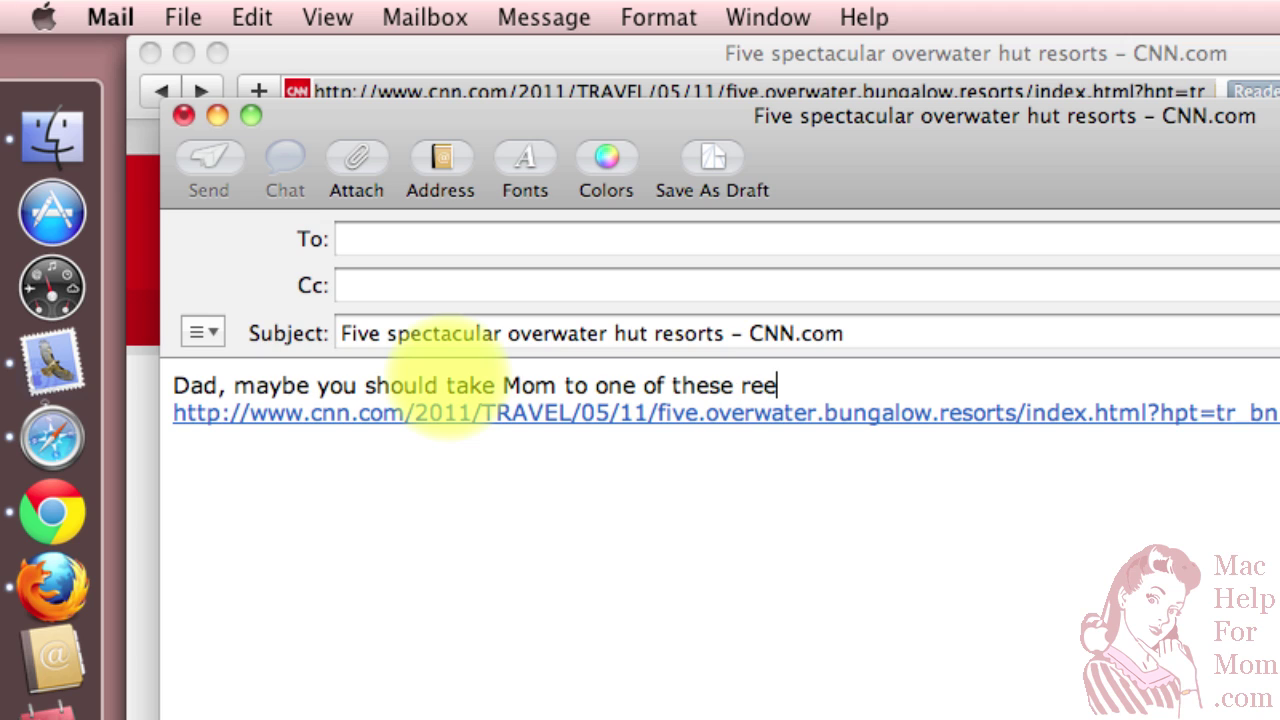
{"action": "key", "text": "BackSpace"}
{"action": "type", "text": "sorts!"}
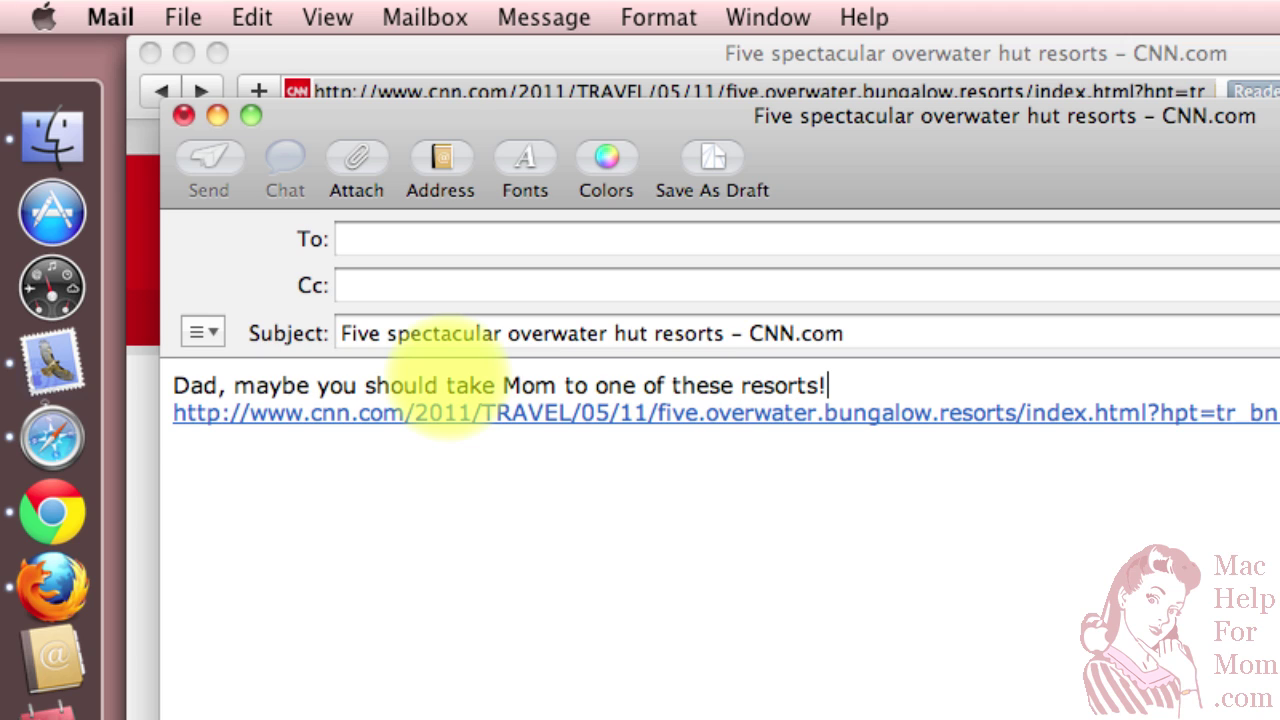
{"action": "key", "text": "Return"}
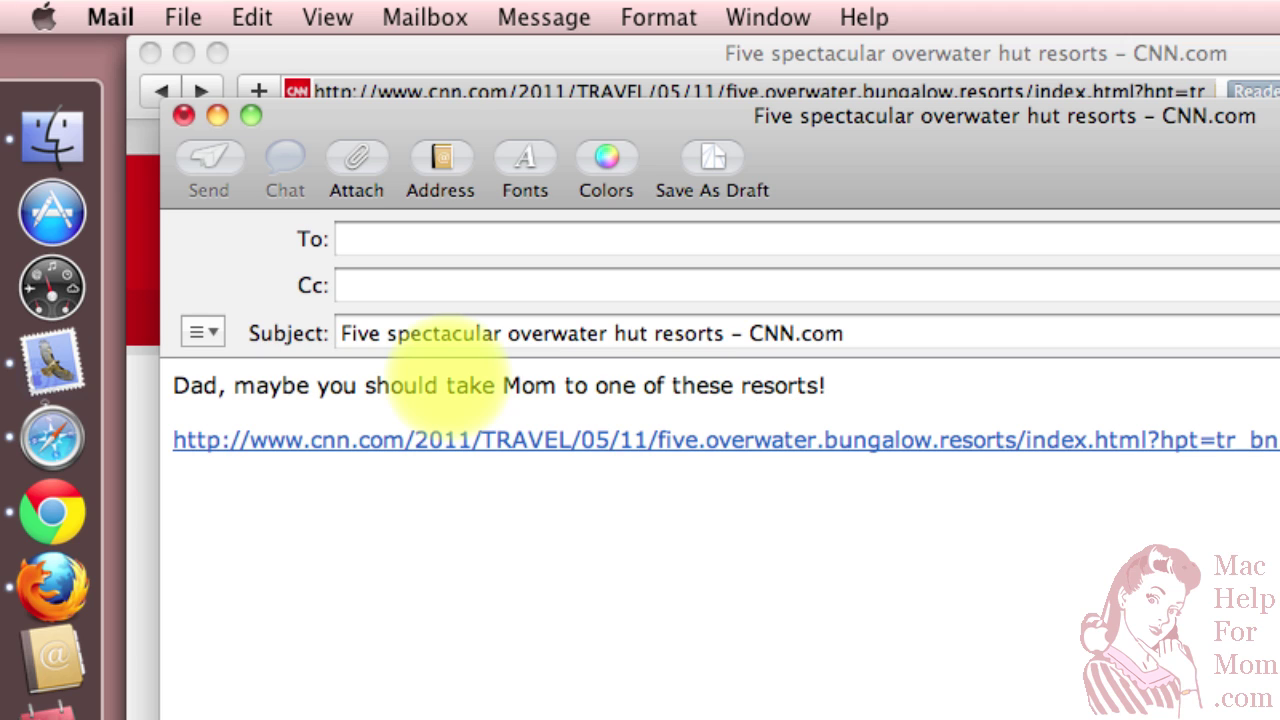
{"action": "left_click", "coordinate": [64, 520]}
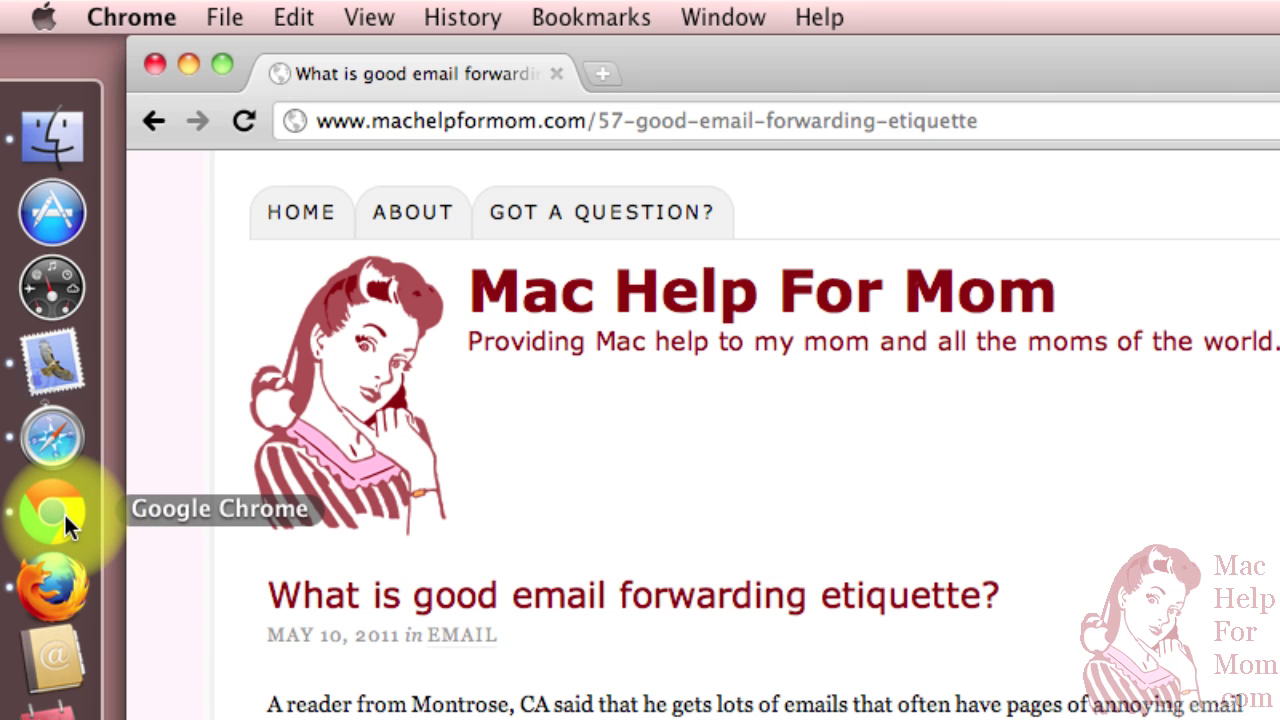
{"action": "left_click", "coordinate": [228, 22]}
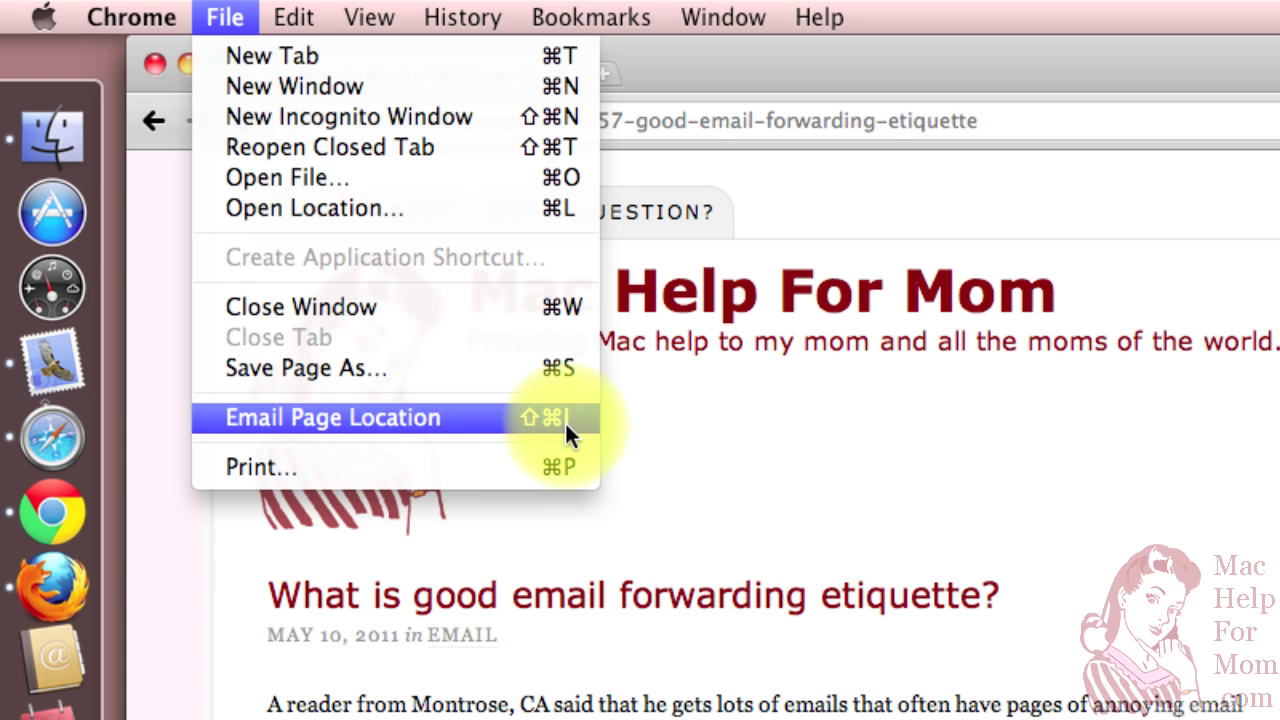
{"action": "left_click", "coordinate": [67, 587]}
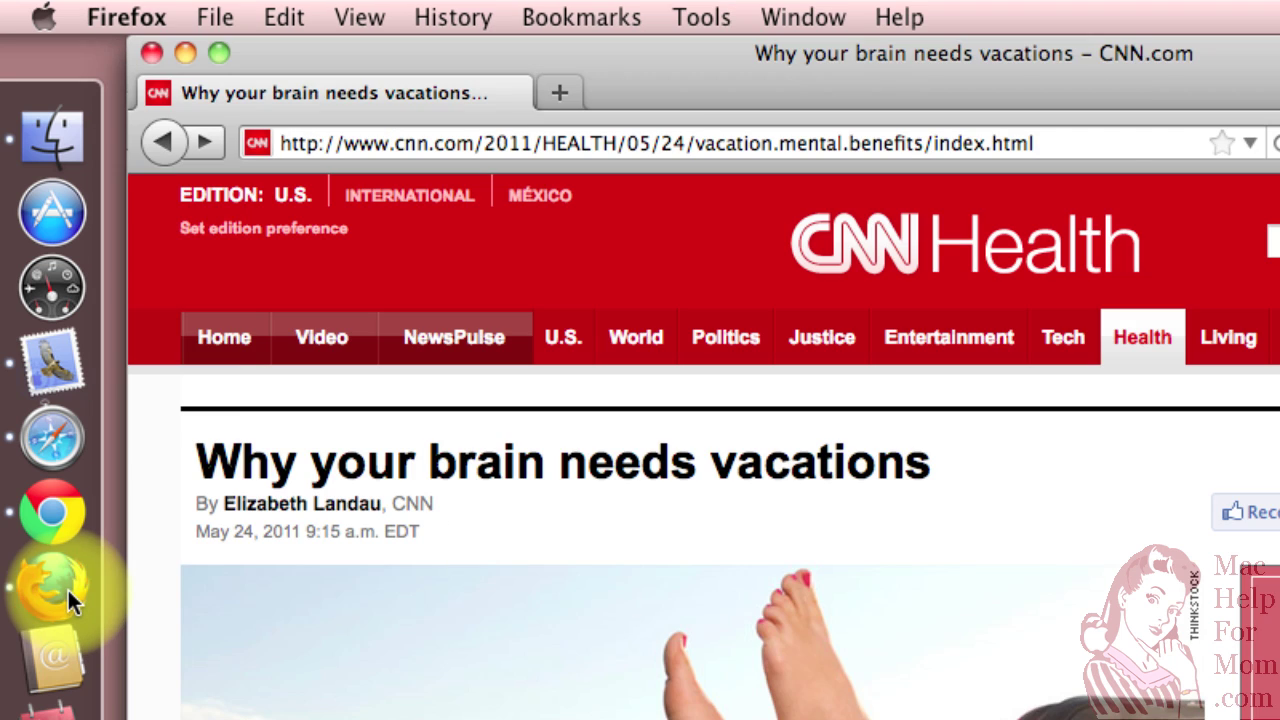
{"action": "left_click", "coordinate": [214, 18]}
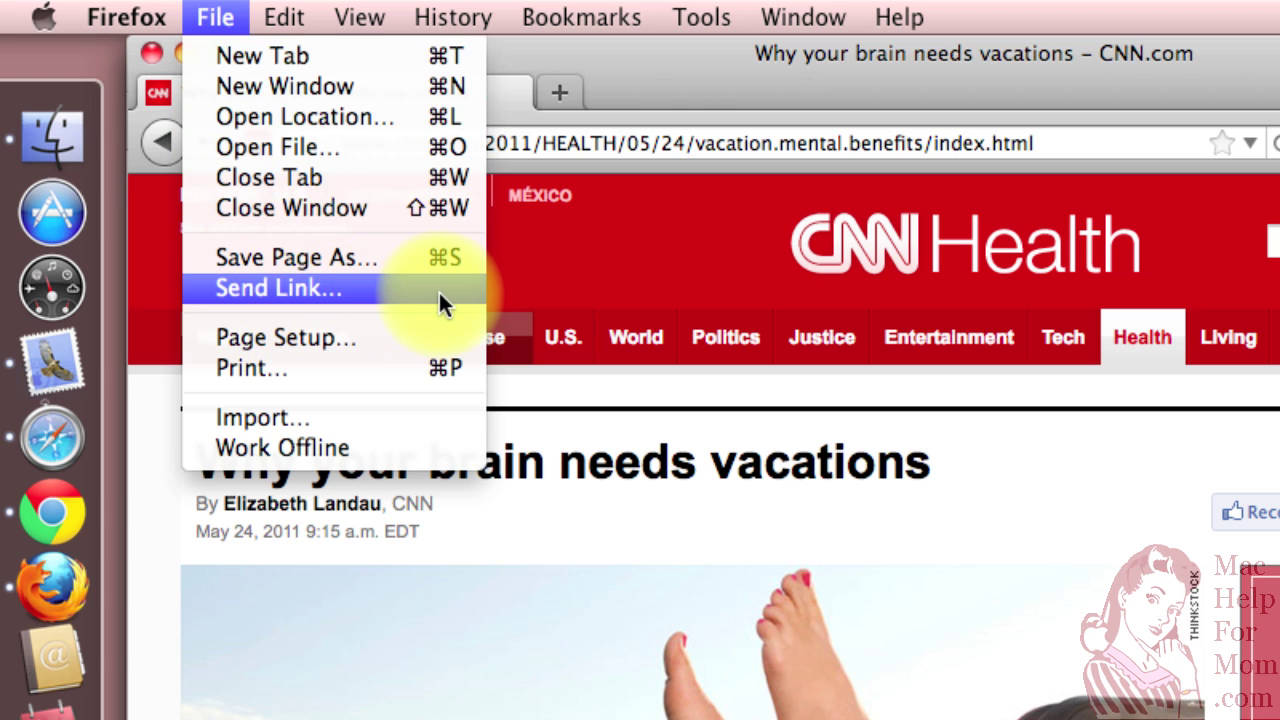
{"action": "left_click", "coordinate": [208, 15]}
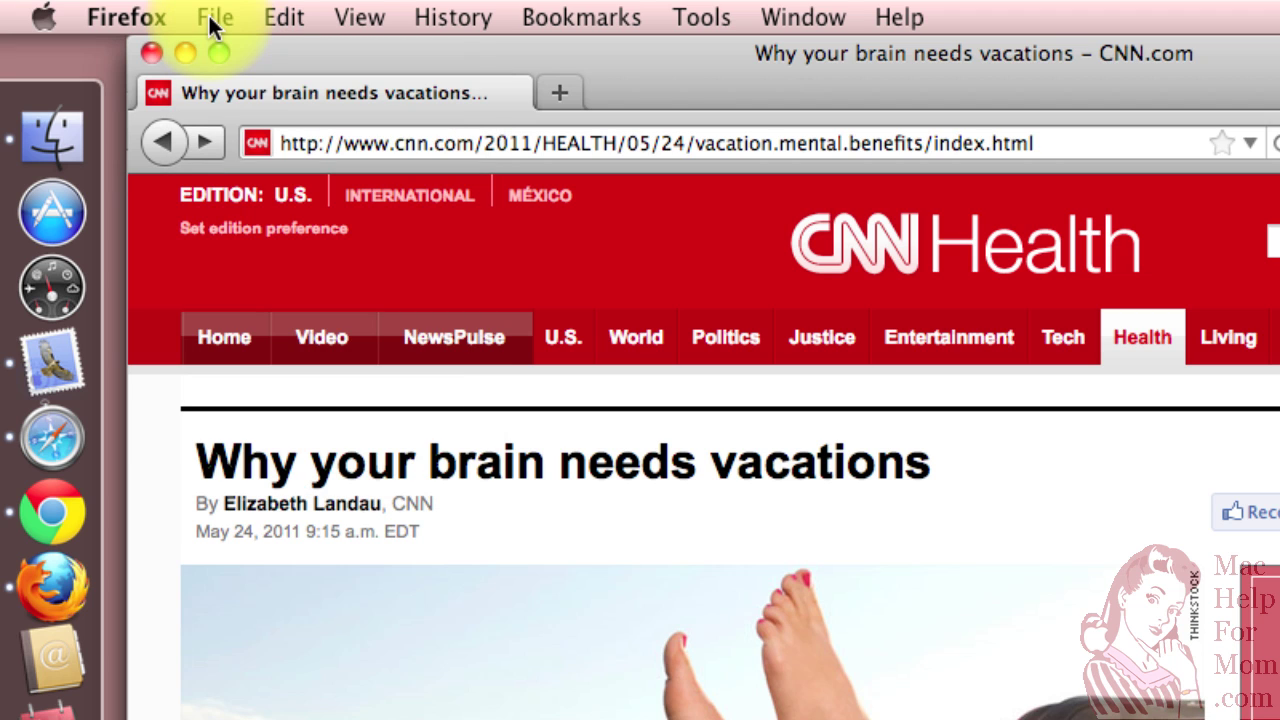
Step: Mail the full contents of Safari's apple.com iCloud page in a new message
{"action": "left_click", "coordinate": [57, 440]}
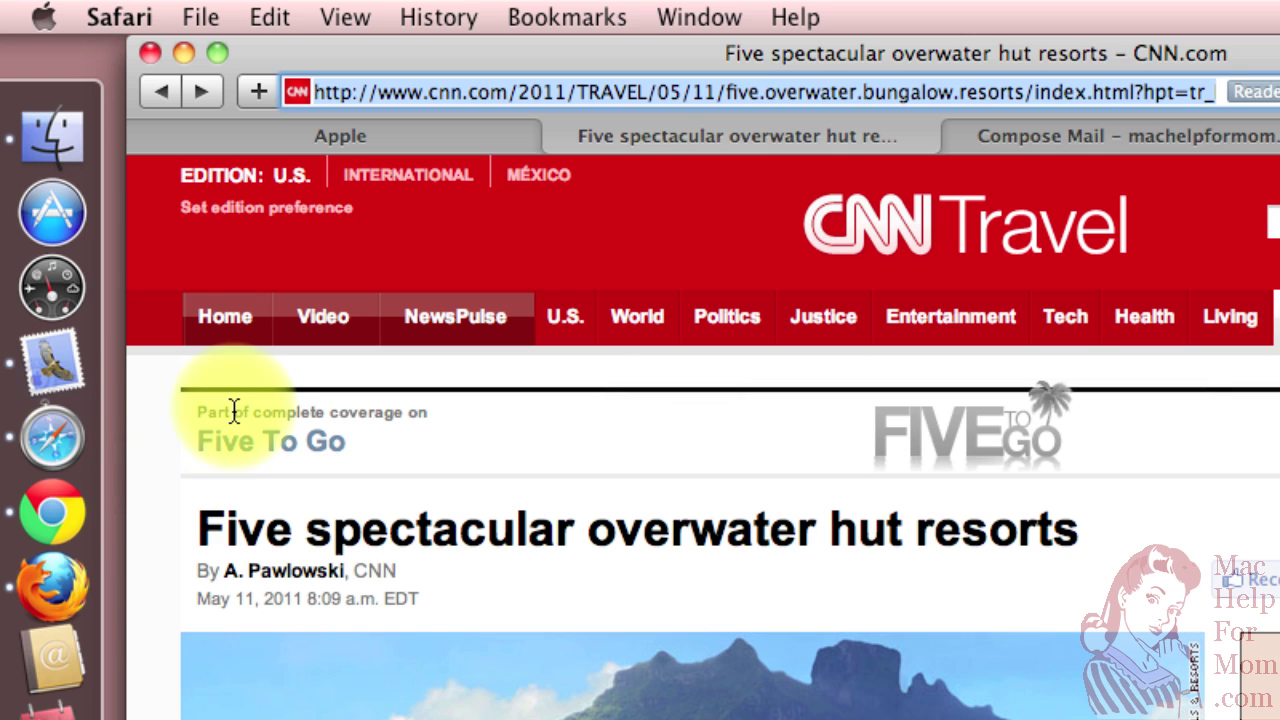
{"action": "left_click", "coordinate": [336, 134]}
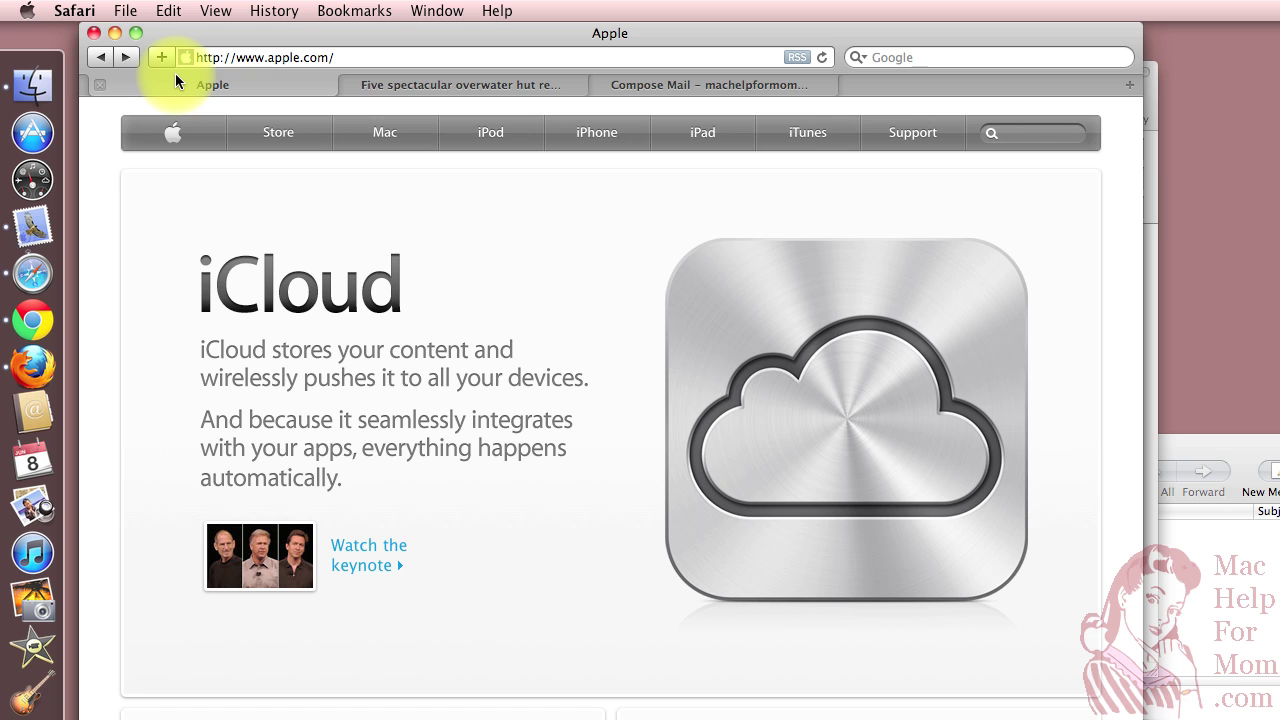
{"action": "left_click", "coordinate": [128, 12]}
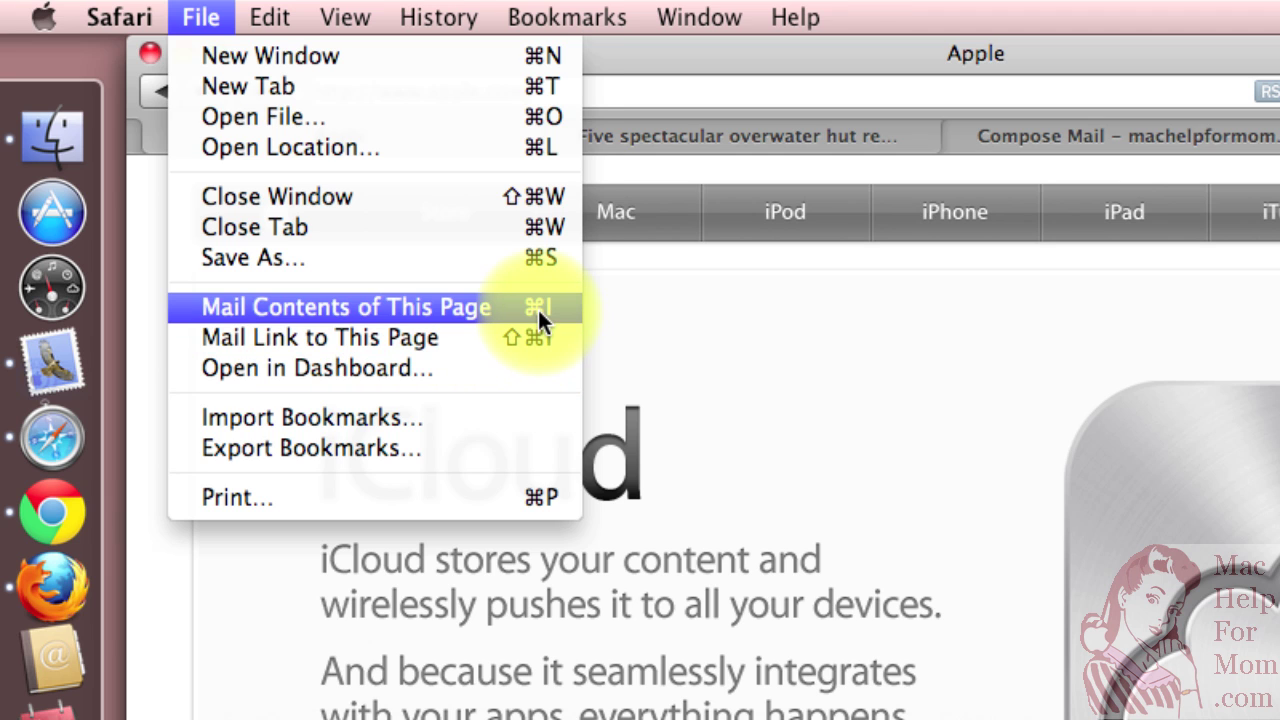
{"action": "left_click", "coordinate": [537, 307]}
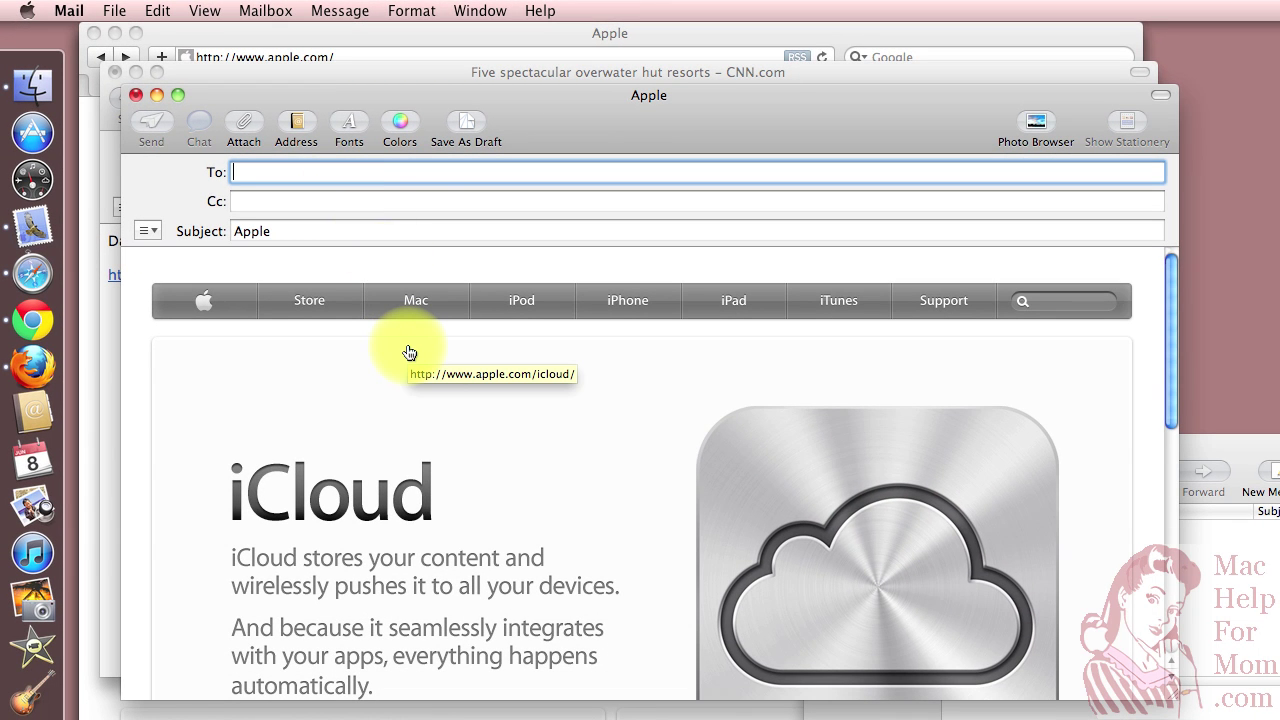
Step: Scroll through the Apple page in the Mail draft, then return to Safari leaving it unsent
{"action": "scroll", "coordinate": [480, 398], "scroll_direction": "down", "scroll_amount": 3}
{"action": "scroll", "coordinate": [489, 404], "scroll_direction": "down", "scroll_amount": 3}
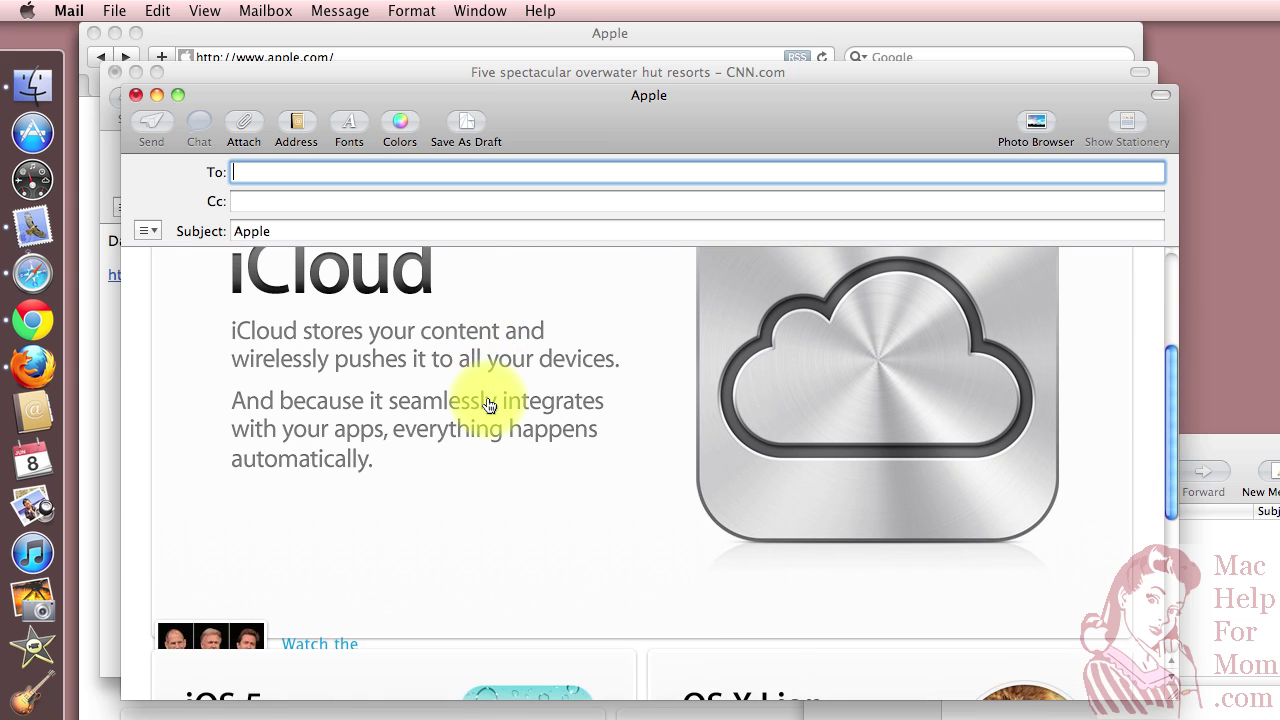
{"action": "scroll", "coordinate": [488, 404], "scroll_direction": "down", "scroll_amount": 3}
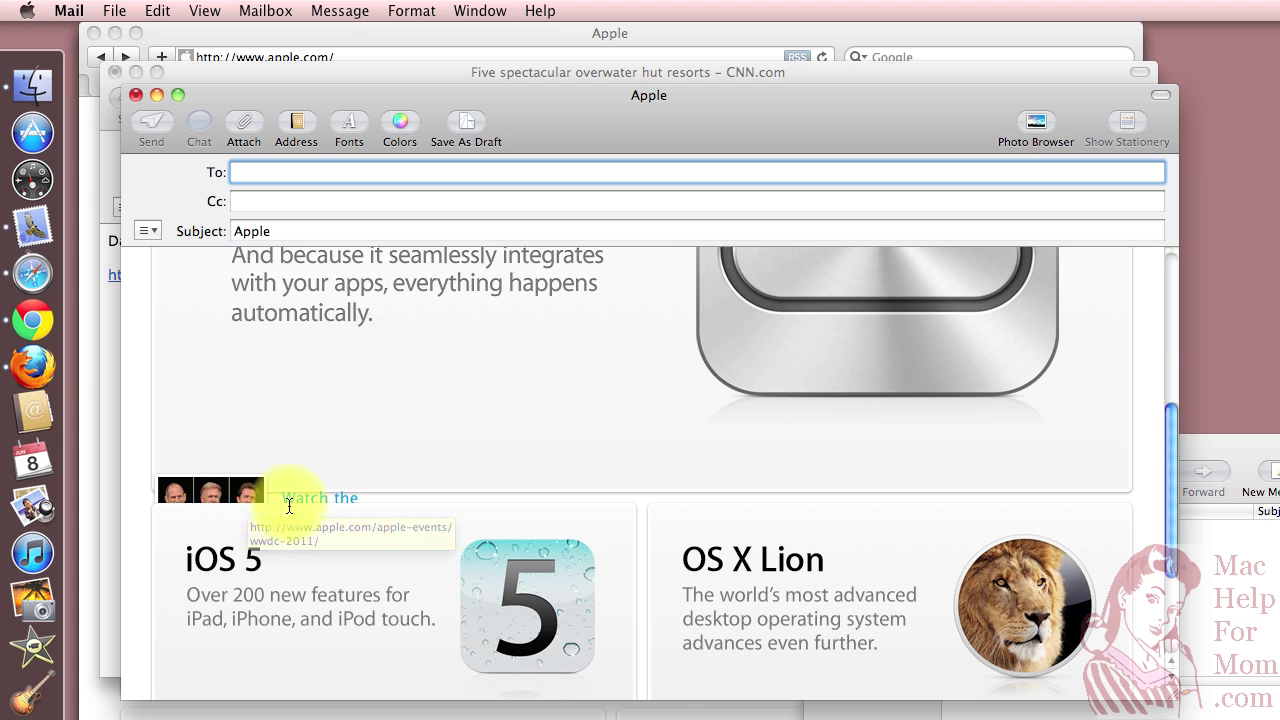
{"action": "scroll", "coordinate": [374, 487], "scroll_direction": "down", "scroll_amount": 5}
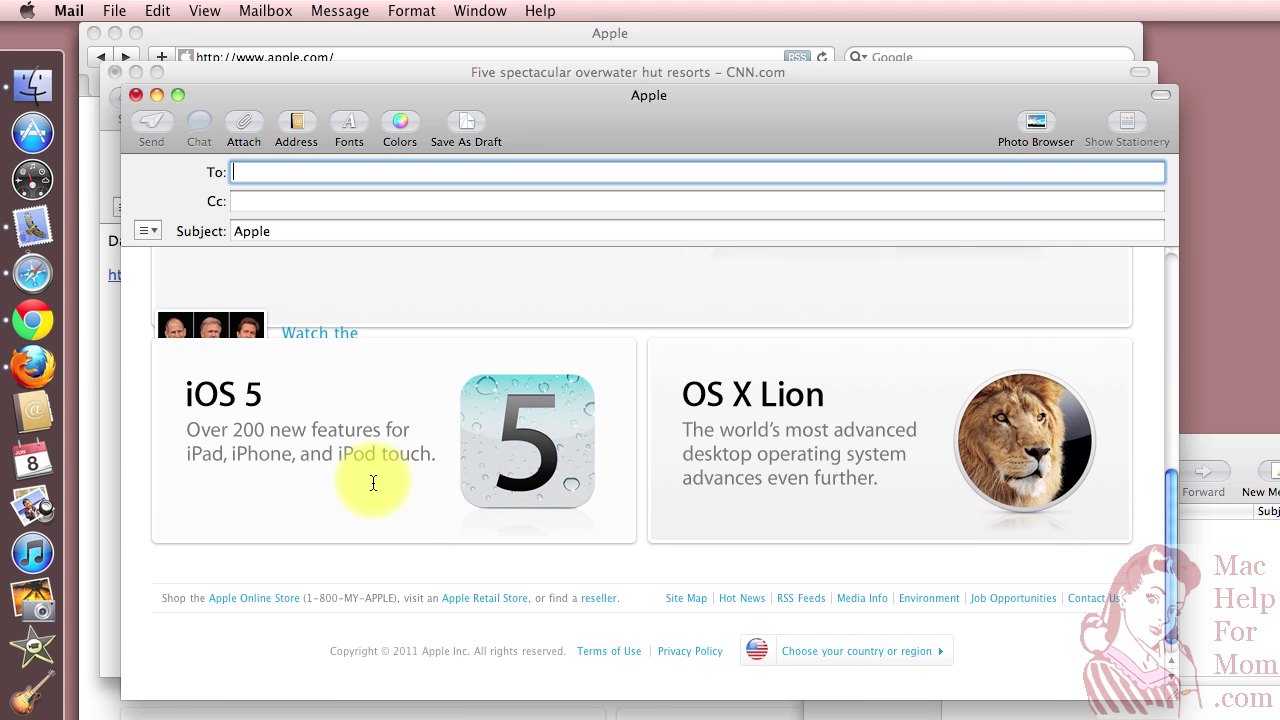
{"action": "scroll", "coordinate": [373, 483], "scroll_direction": "up", "scroll_amount": 1}
{"action": "scroll", "coordinate": [373, 483], "scroll_direction": "up", "scroll_amount": 2}
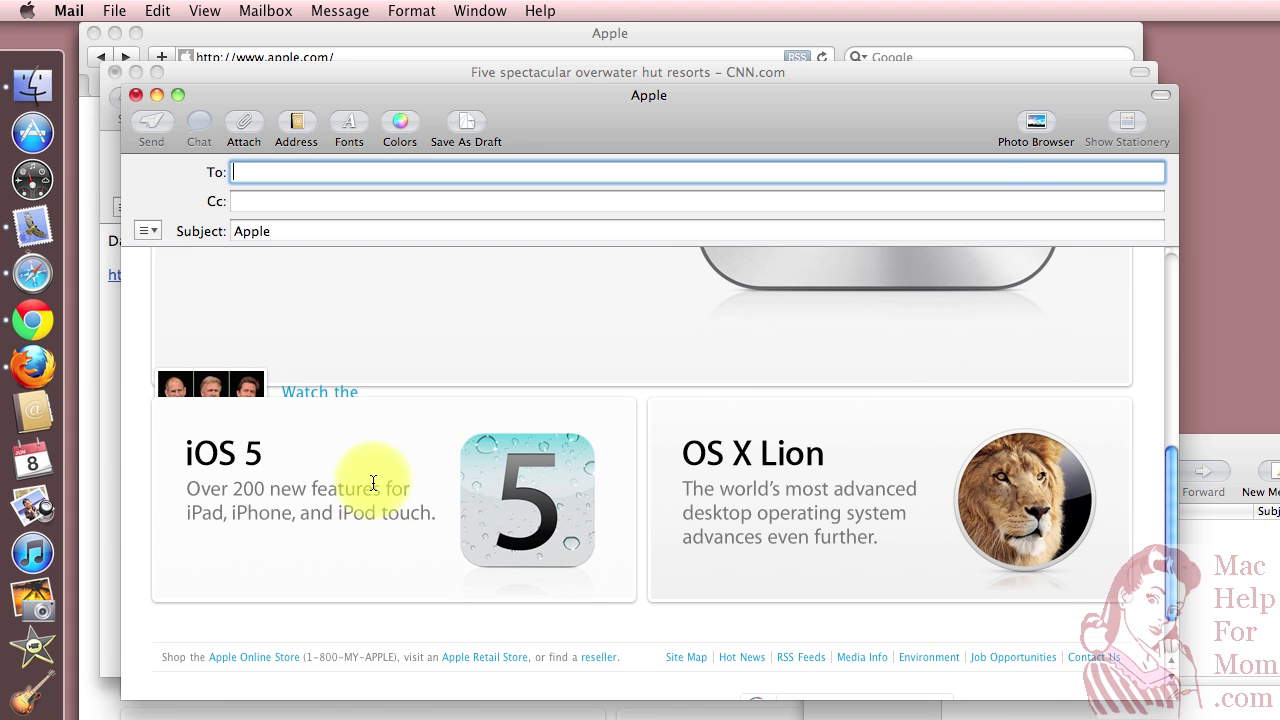
{"action": "scroll", "coordinate": [373, 484], "scroll_direction": "up", "scroll_amount": 5}
{"action": "scroll", "coordinate": [373, 484], "scroll_direction": "up", "scroll_amount": 4}
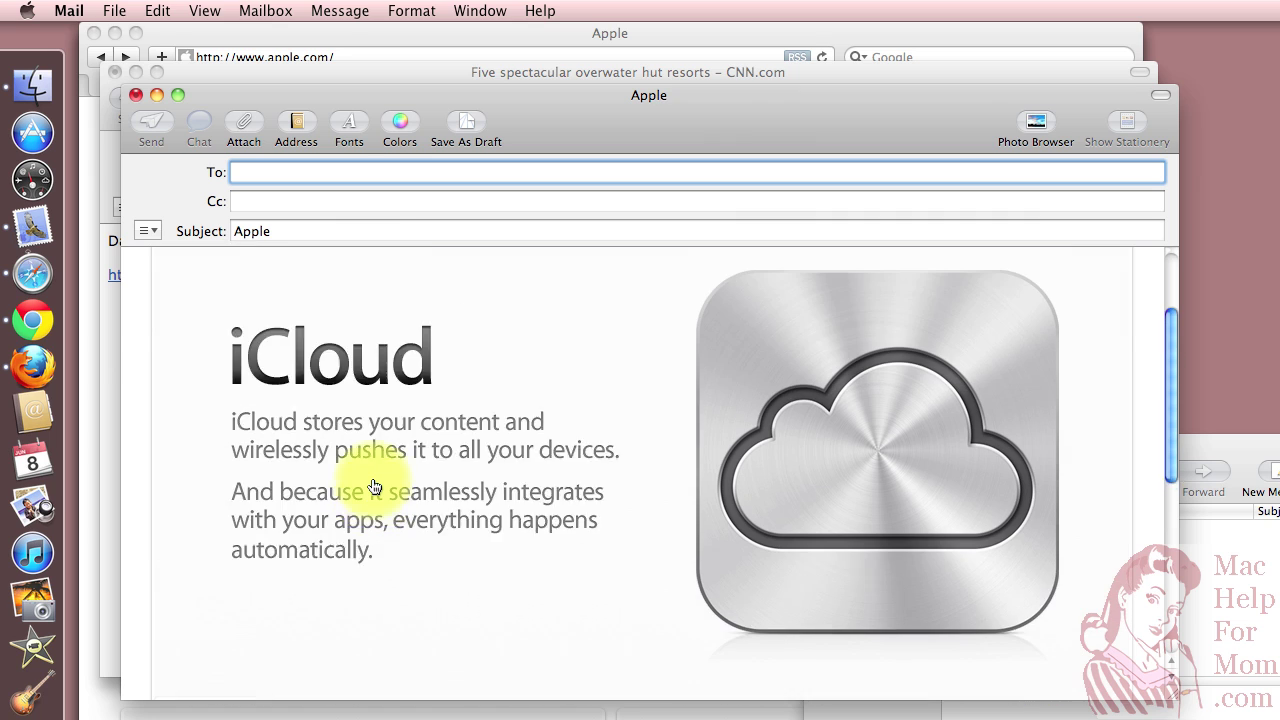
{"action": "scroll", "coordinate": [374, 487], "scroll_direction": "up", "scroll_amount": 4}
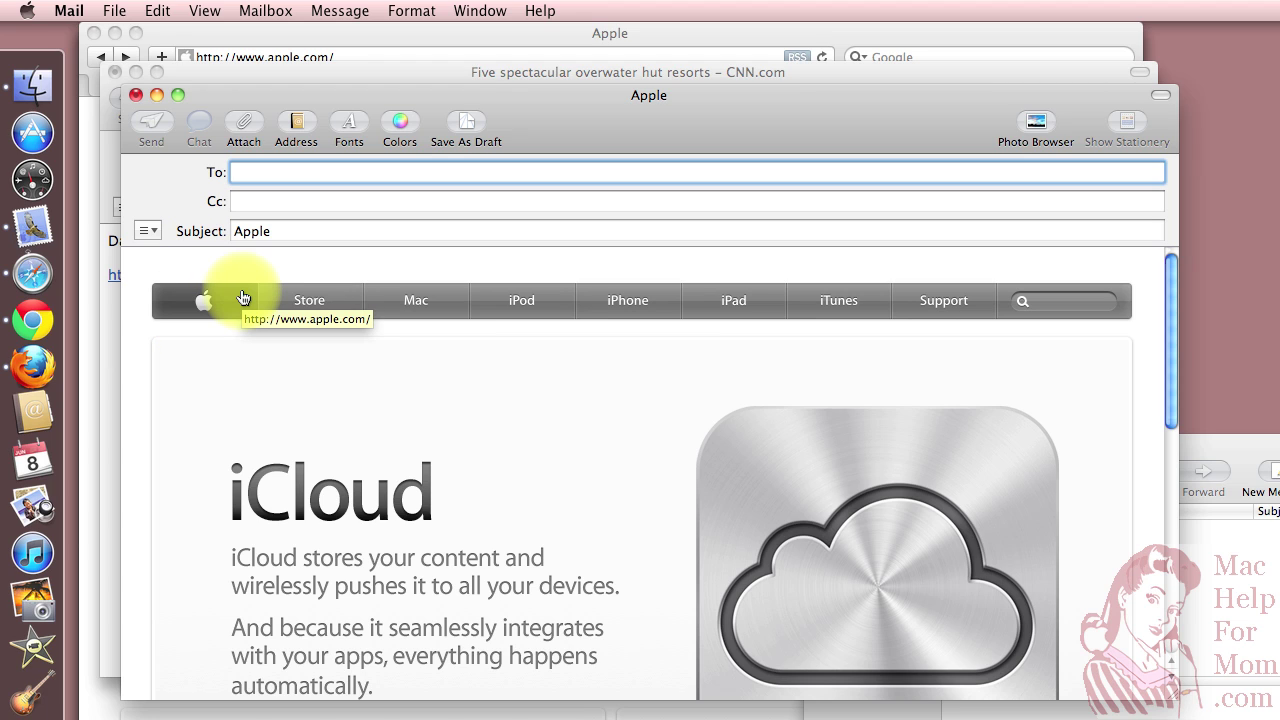
{"action": "left_click", "coordinate": [323, 45]}
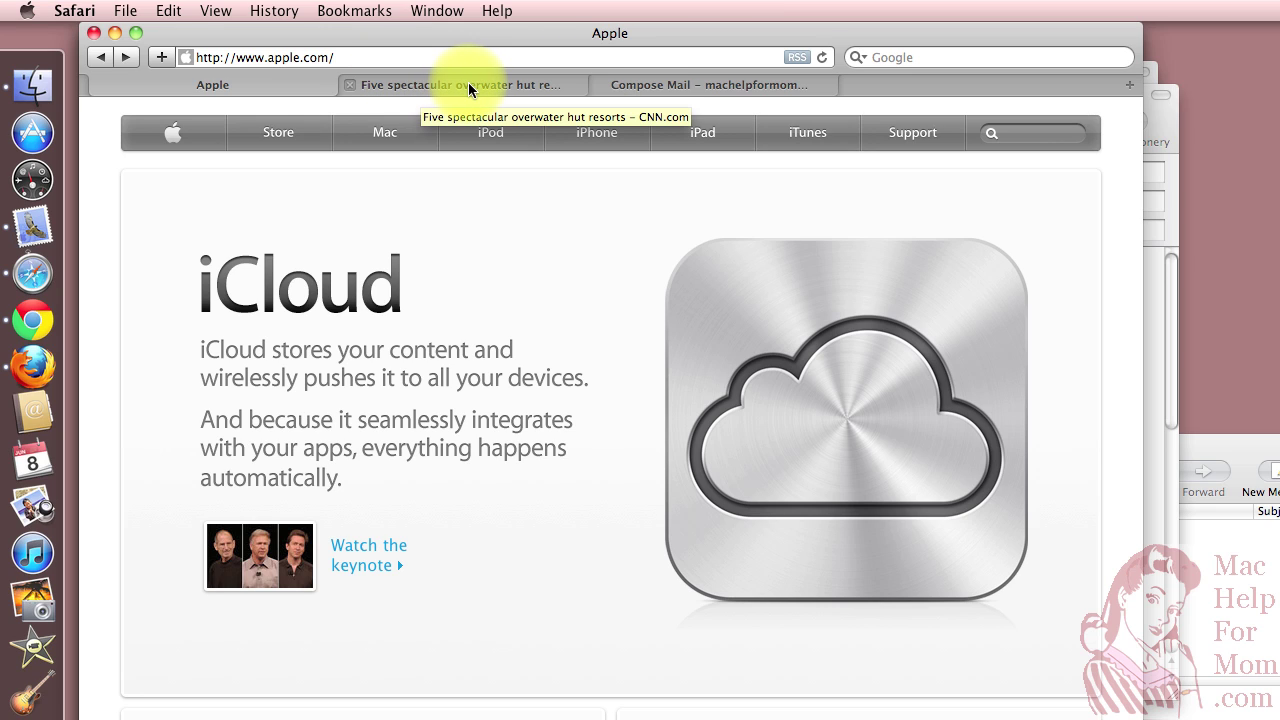
Step: Select the Bora Bora Nui Resort section through its 'For more information' line
{"action": "mouse_move", "coordinate": [460, 85]}
{"action": "left_click", "coordinate": [466, 86]}
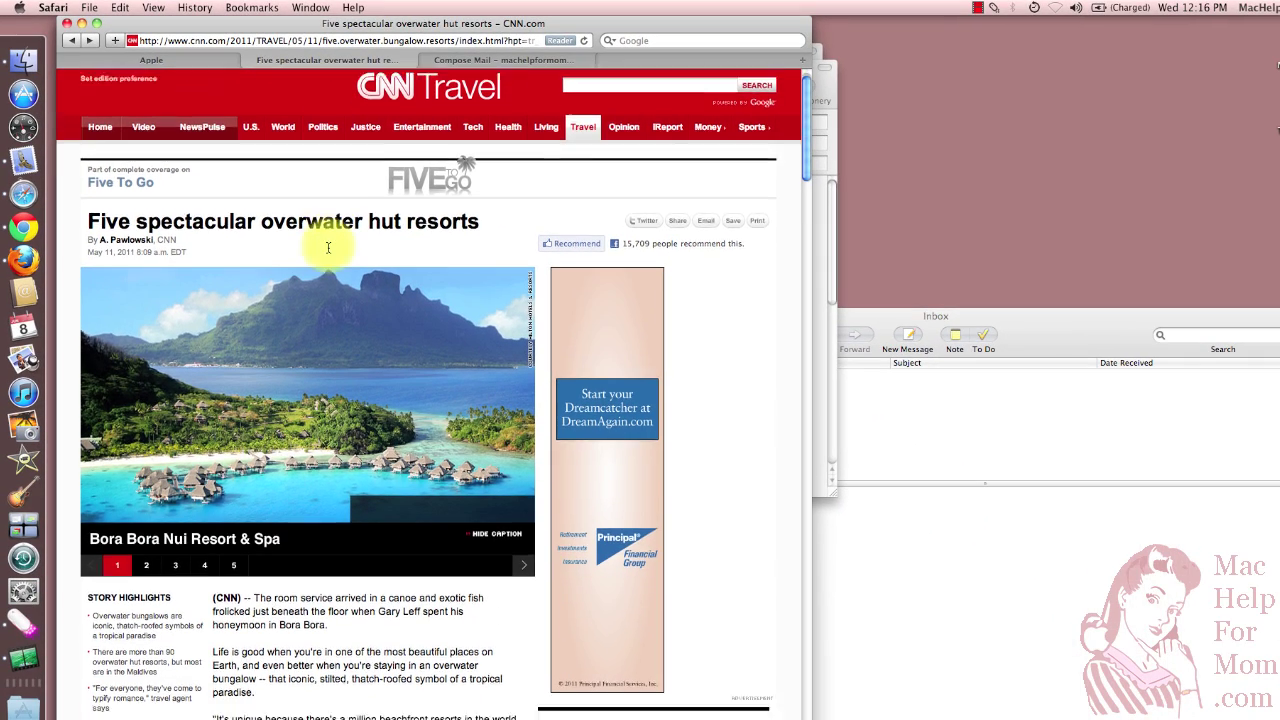
{"action": "scroll", "coordinate": [328, 247], "scroll_direction": "down", "scroll_amount": 5}
{"action": "scroll", "coordinate": [328, 250], "scroll_direction": "down", "scroll_amount": 5}
{"action": "scroll", "coordinate": [328, 250], "scroll_direction": "down", "scroll_amount": 2}
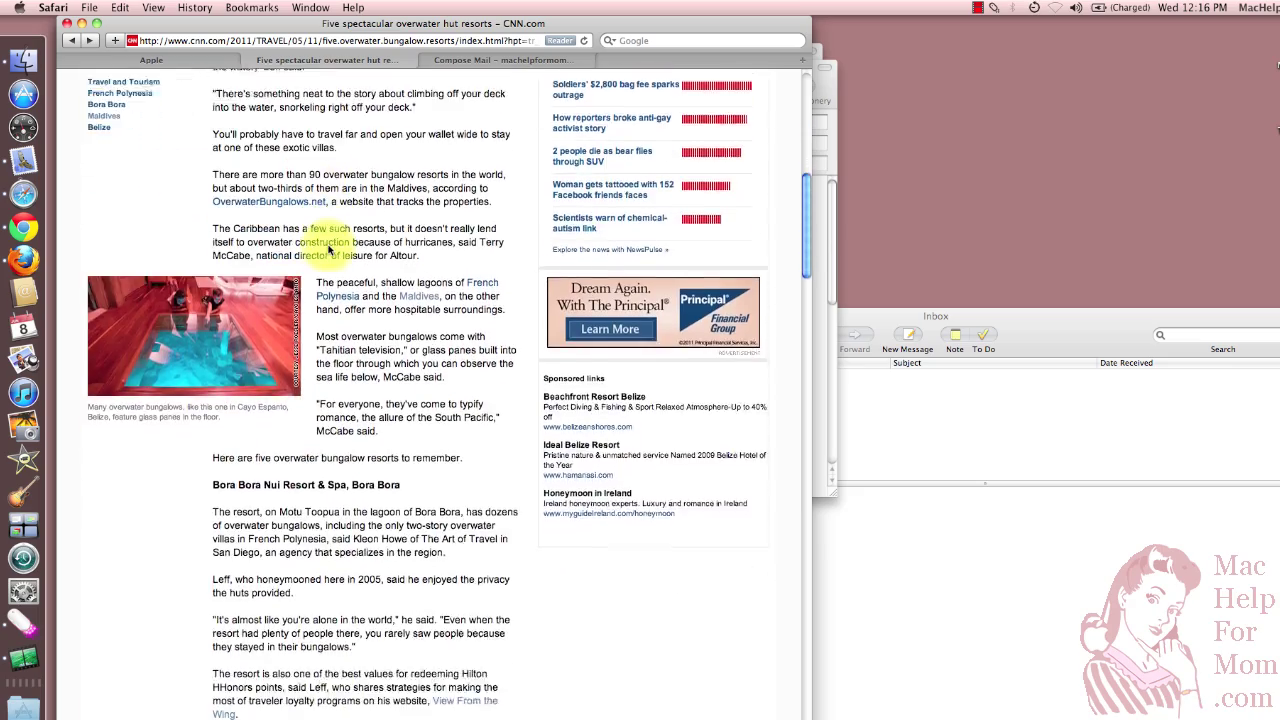
{"action": "scroll", "coordinate": [320, 258], "scroll_direction": "down", "scroll_amount": 2}
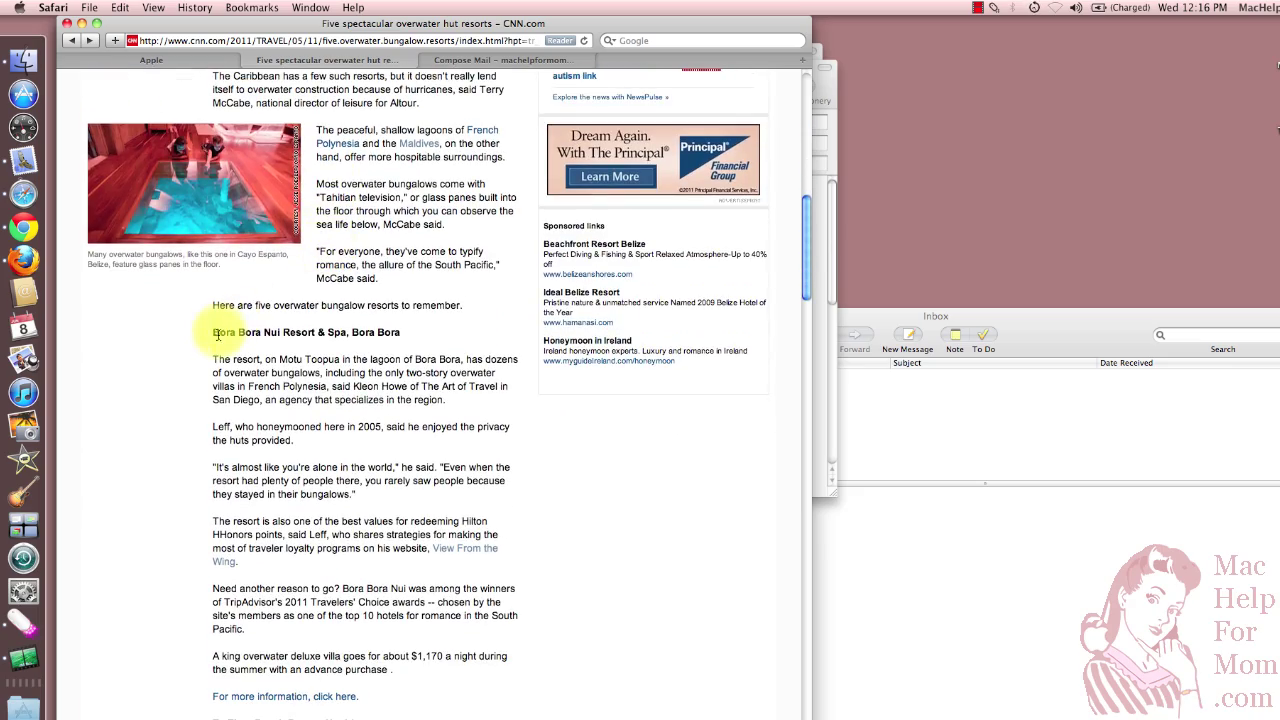
{"action": "left_click_drag", "start_coordinate": [212, 334], "coordinate": [400, 590]}
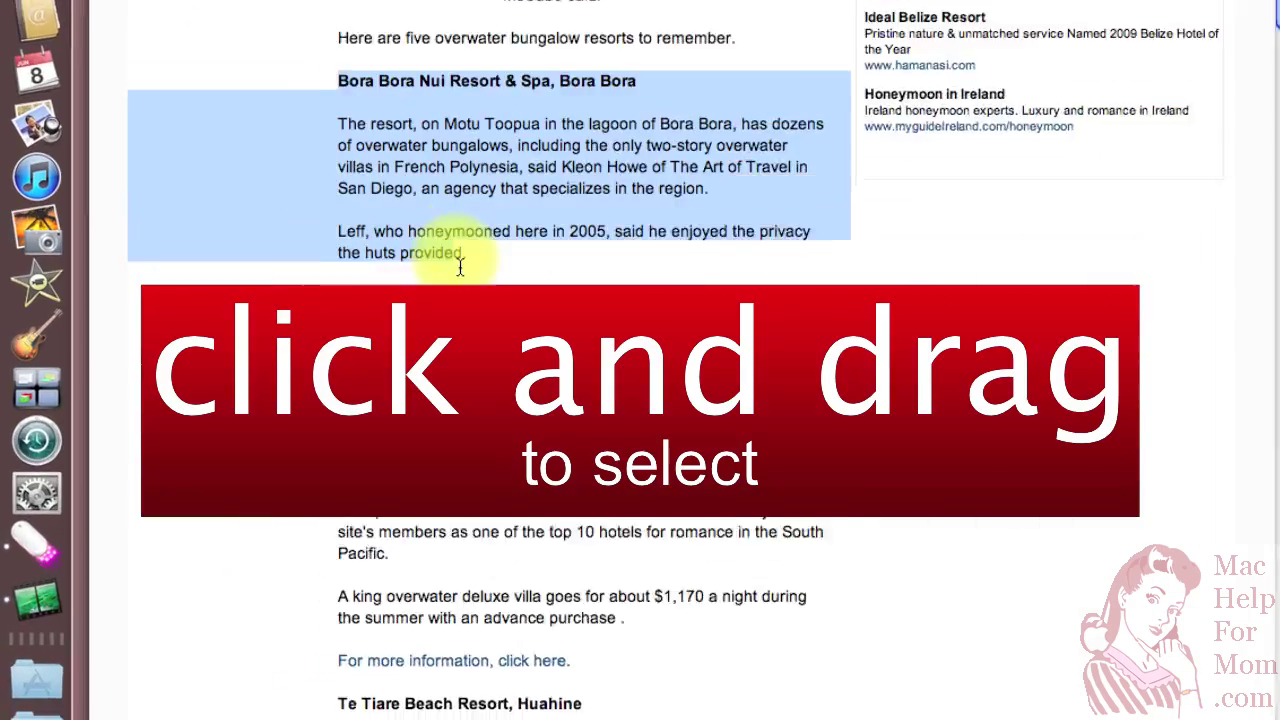
{"action": "left_click_drag", "start_coordinate": [640, 500], "coordinate": [669, 669]}
{"action": "key", "text": "super+c"}
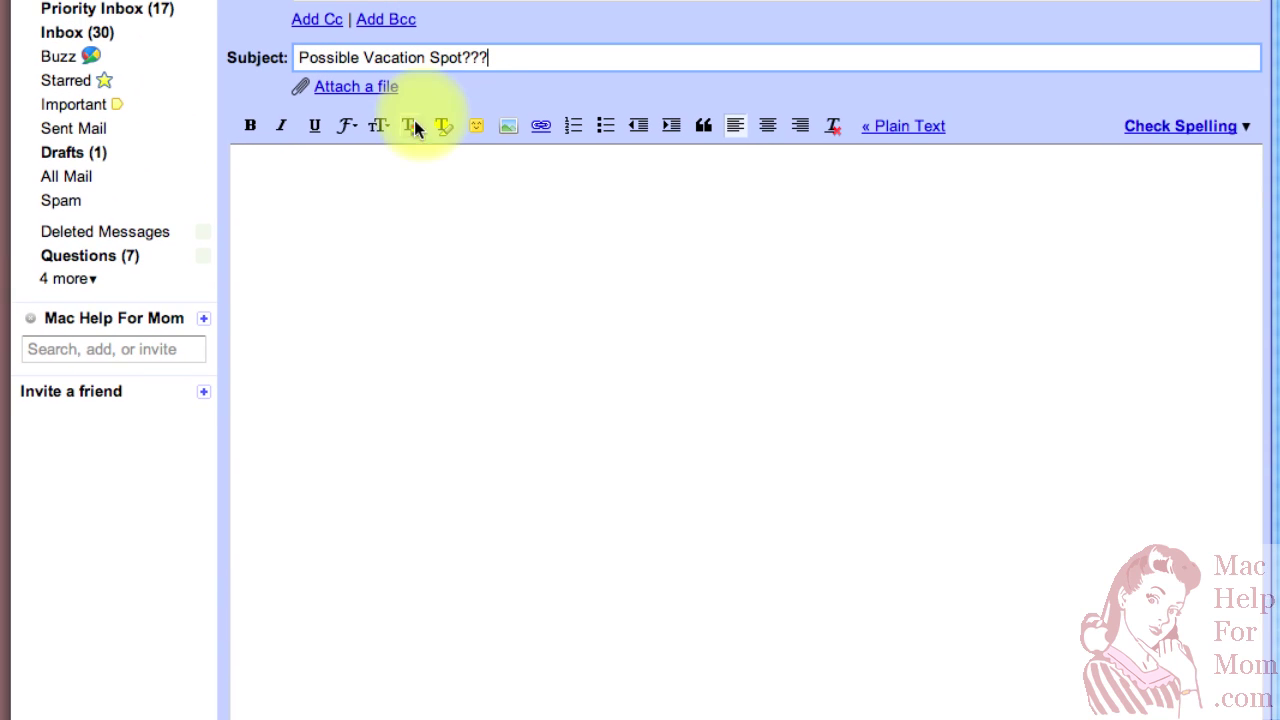
Step: Paste the Bora Bora Nui Resort section into the 'Possible Vacation Spot???' draft body
{"action": "left_click", "coordinate": [348, 184]}
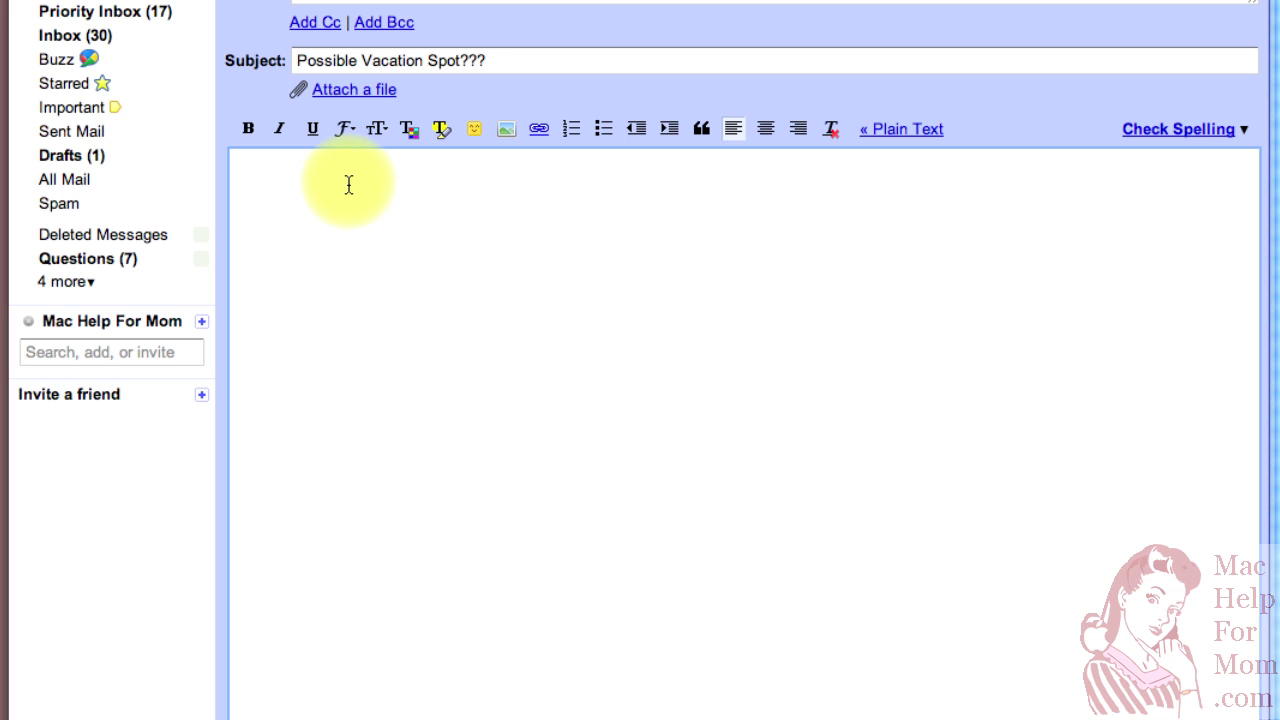
{"action": "key", "text": "super+v"}
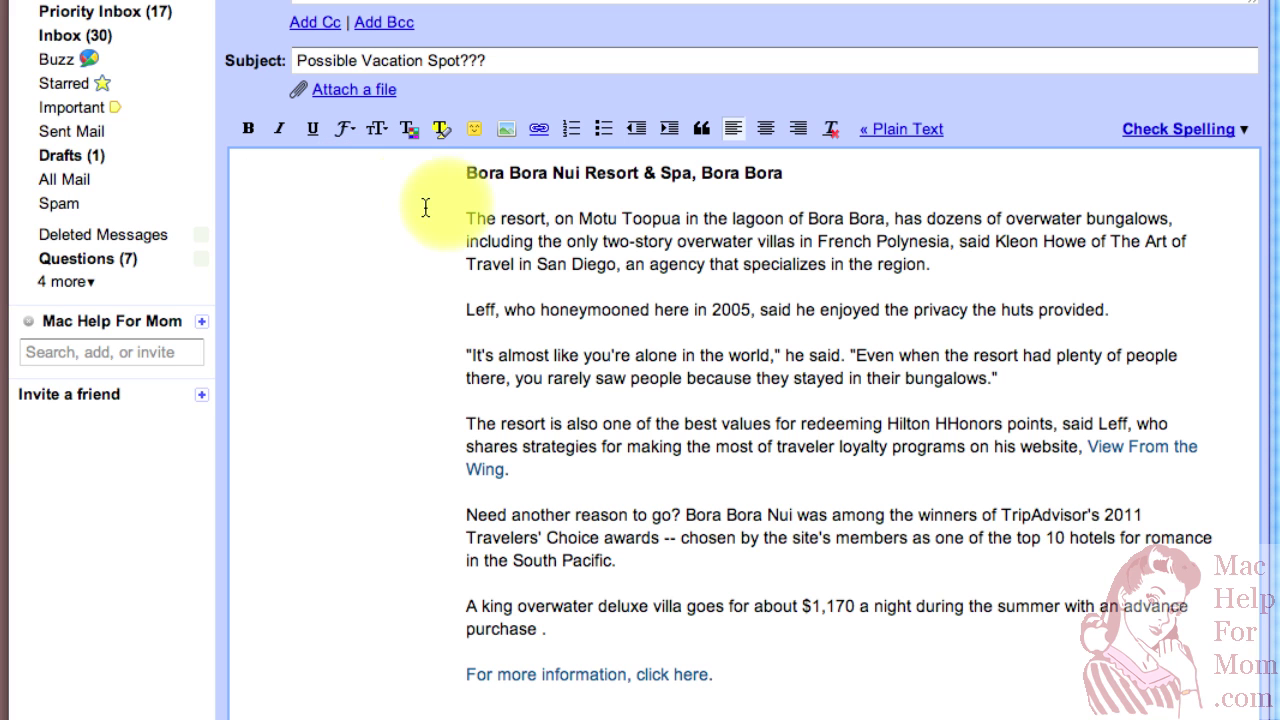